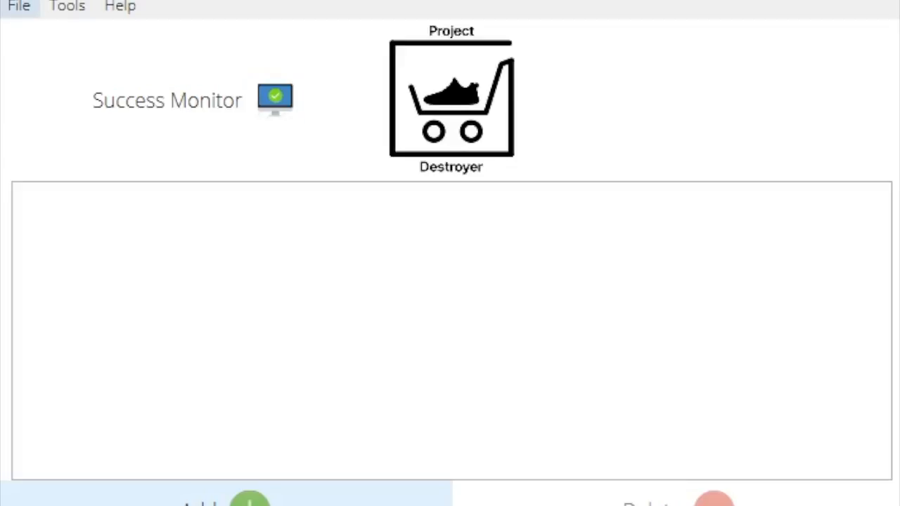
# Step: Look through the File menu without choosing anything, then start a new release
pyautogui.click(19, 6)
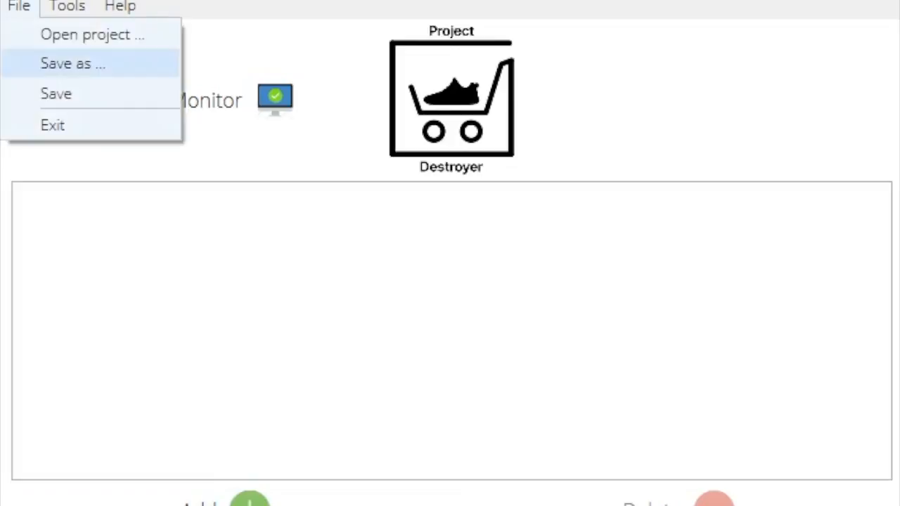
pyautogui.click(281, 63)
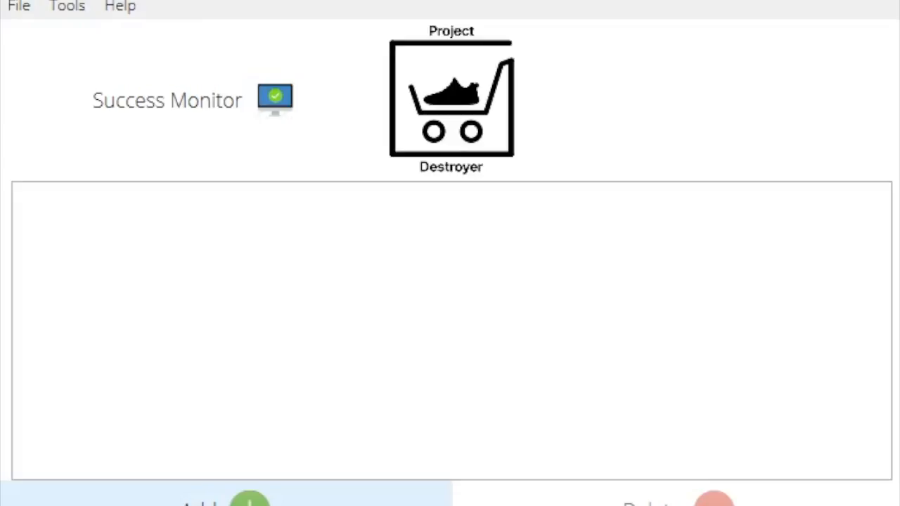
pyautogui.click(19, 6)
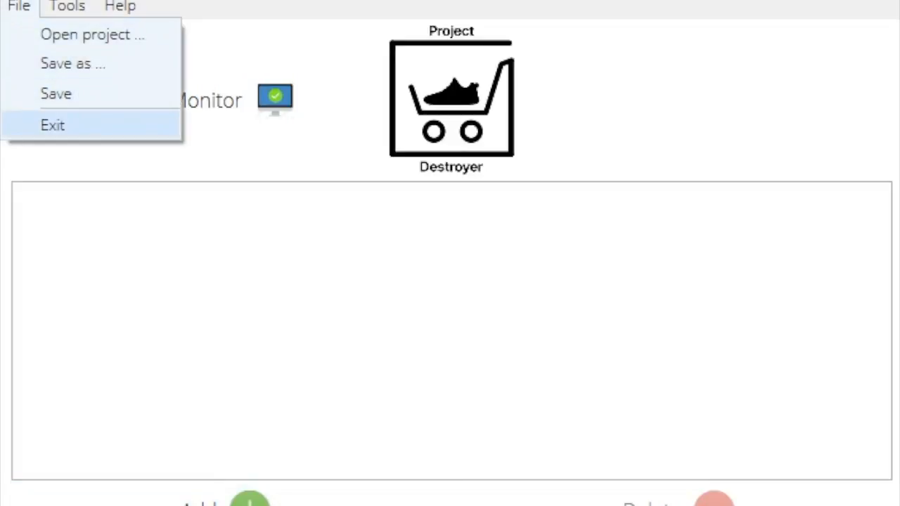
pyautogui.click(227, 496)
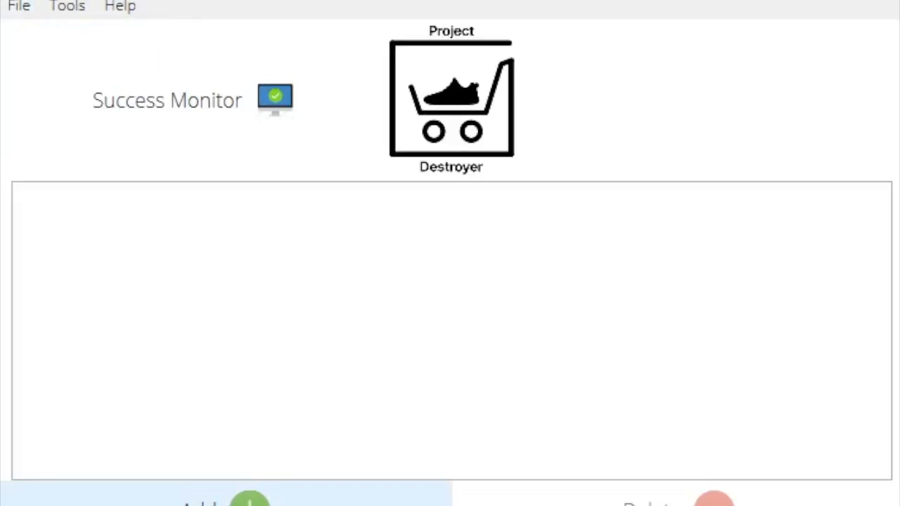
pyautogui.click(227, 496)
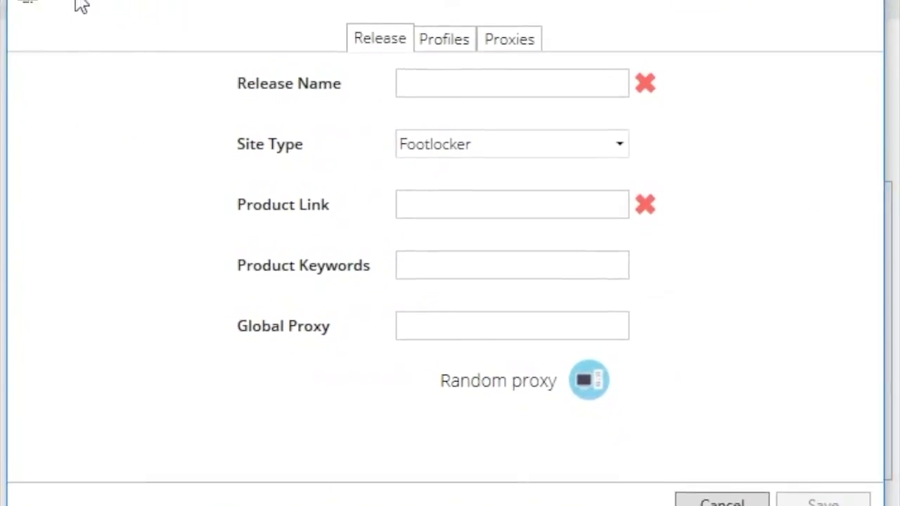
# Step: Discard the empty release form and bring up Tools > Proxy Tester
pyautogui.click(865, 3)
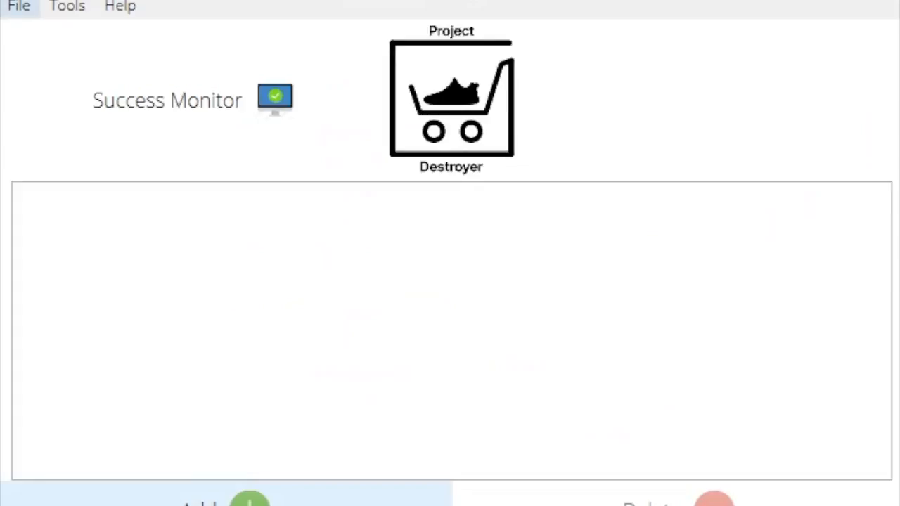
pyautogui.click(19, 6)
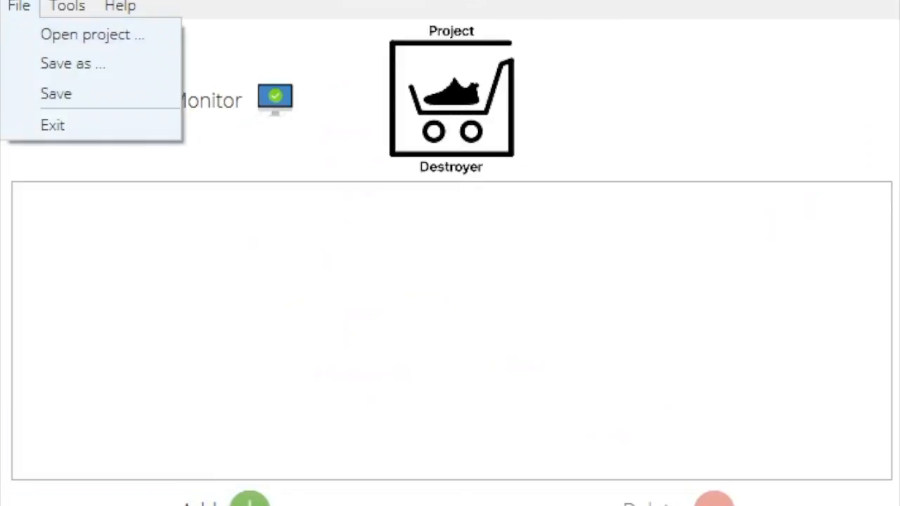
pyautogui.click(226, 494)
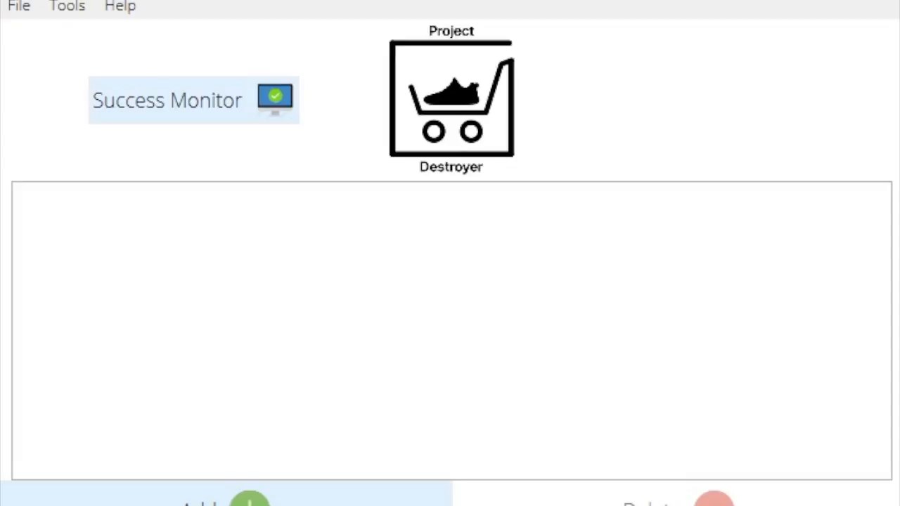
pyautogui.click(67, 6)
pyautogui.click(124, 34)
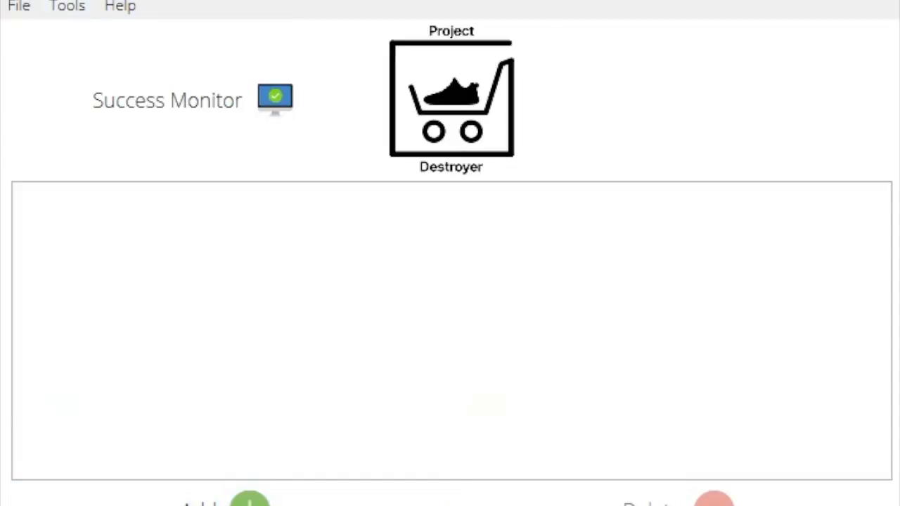
# Step: Move the Proxy Tester into view and set Footlocker as its test site
pyautogui.moveTo(0, 0); pyautogui.dragTo(227, 3)
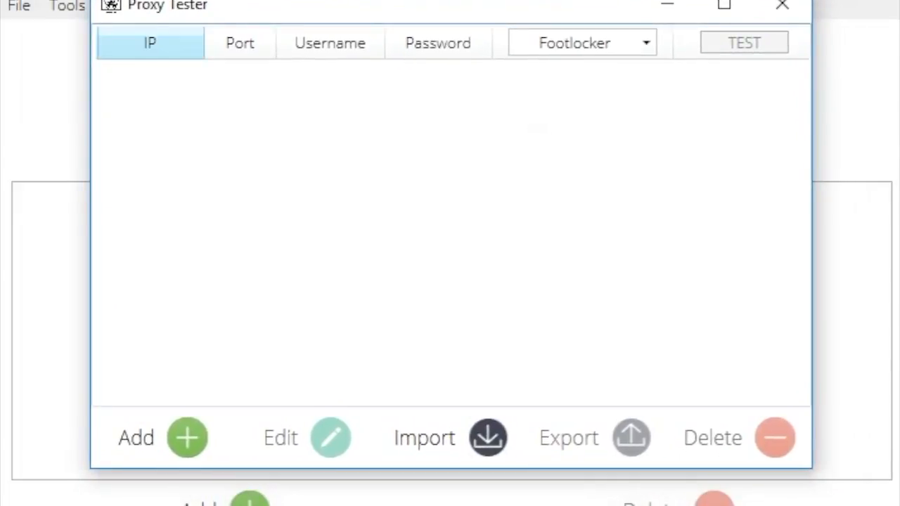
pyautogui.click(646, 43)
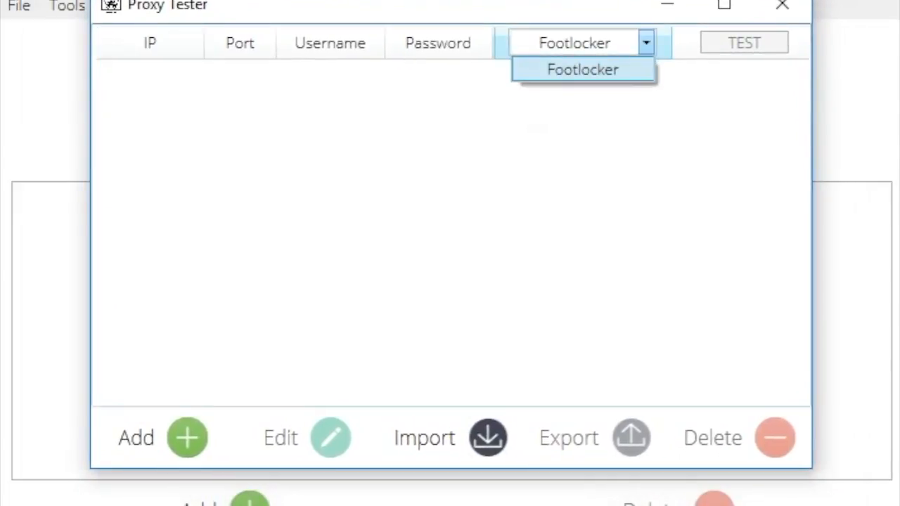
pyautogui.click(583, 70)
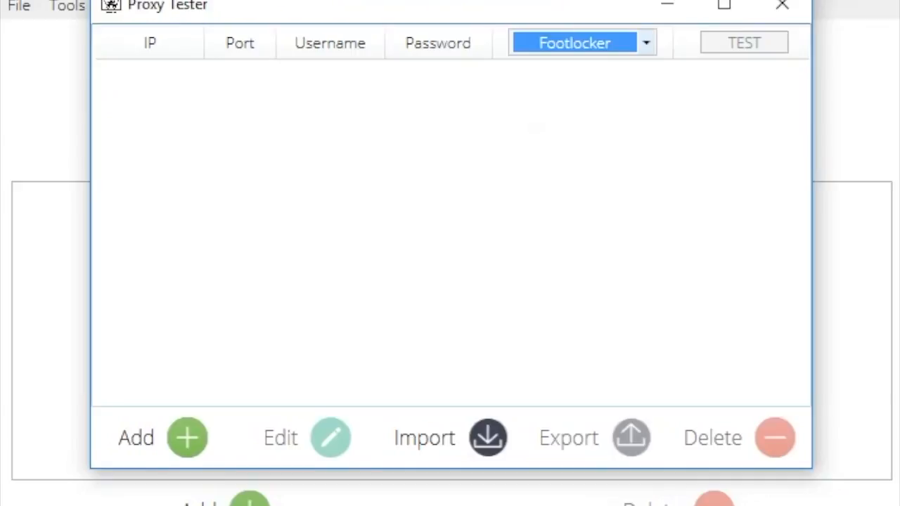
pyautogui.click(646, 43)
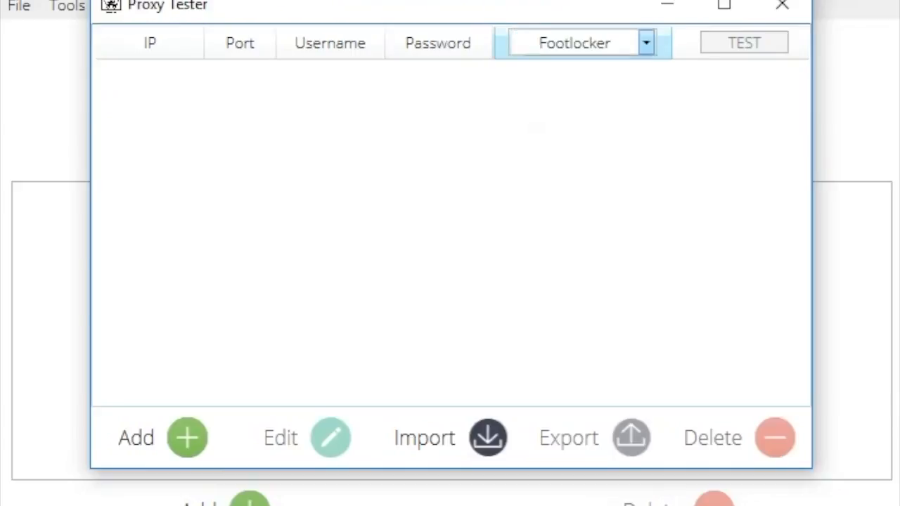
pyautogui.click(582, 69)
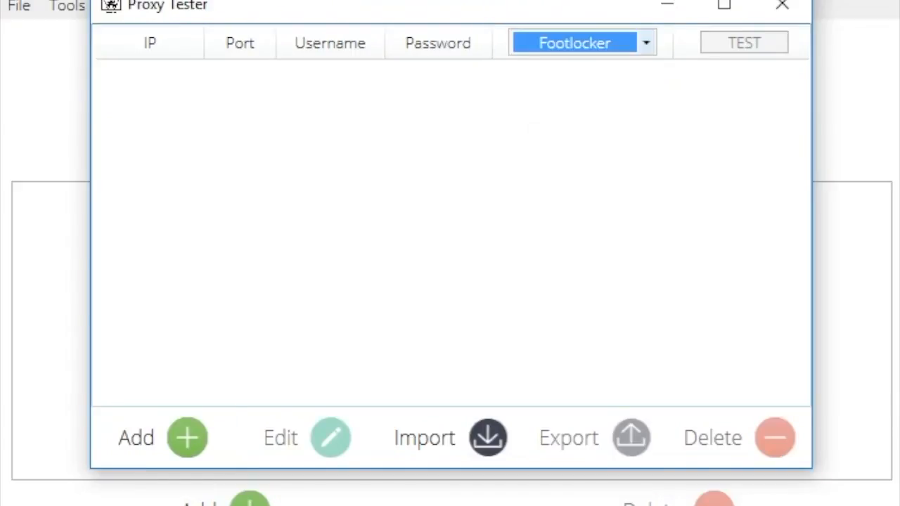
# Step: Start adding a proxy, then cancel the Edit Proxy form
pyautogui.click(187, 437)
pyautogui.moveTo(106, 18); pyautogui.dragTo(542, 69)
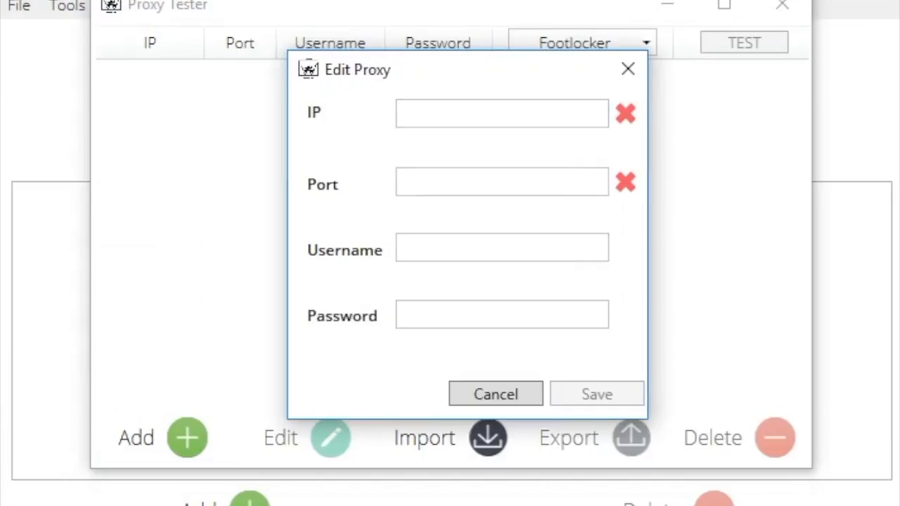
pyautogui.click(495, 394)
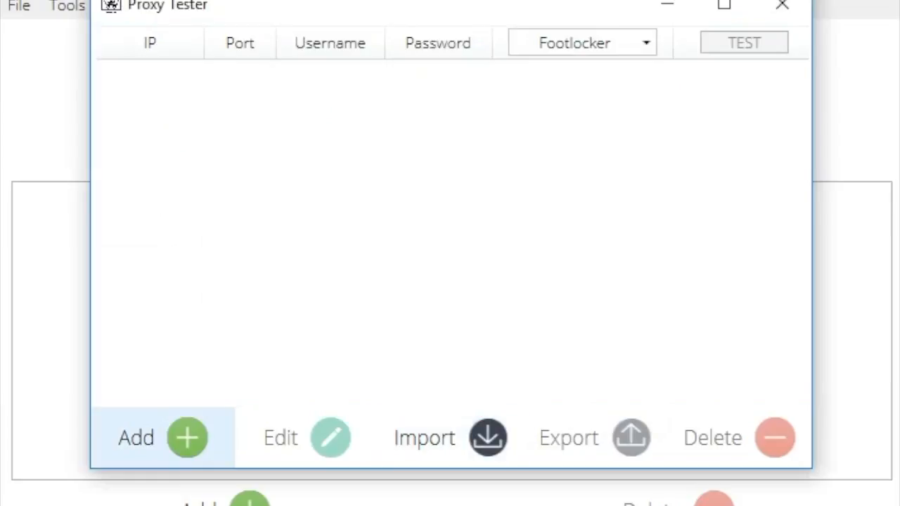
# Step: Close the Proxy Tester and create a new blank profile in the Checkout Profile Manager
pyautogui.click(782, 6)
pyautogui.click(68, 5)
pyautogui.click(169, 62)
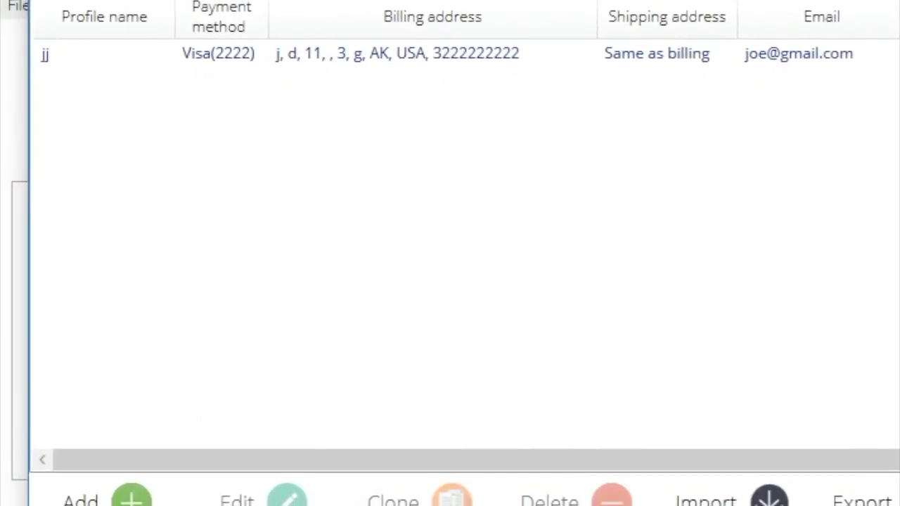
pyautogui.click(398, 54)
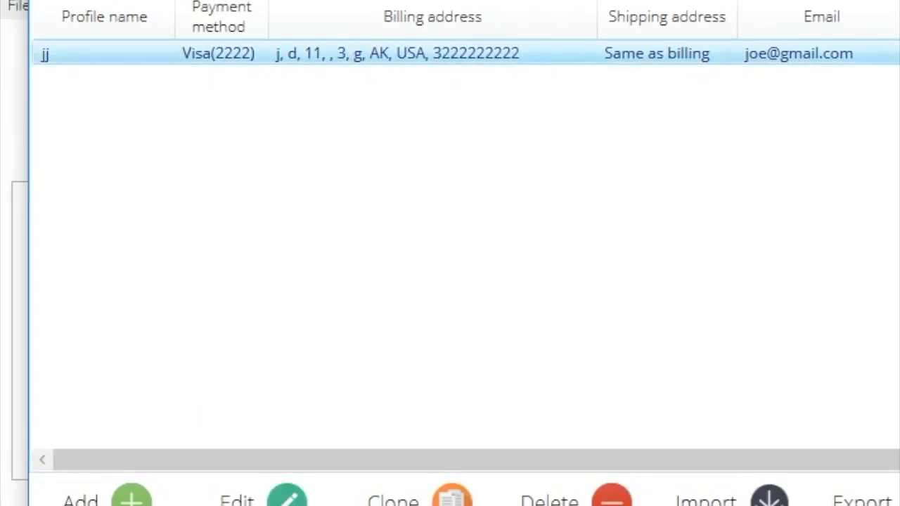
pyautogui.click(108, 503)
pyautogui.moveTo(172, 80); pyautogui.dragTo(328, 0)
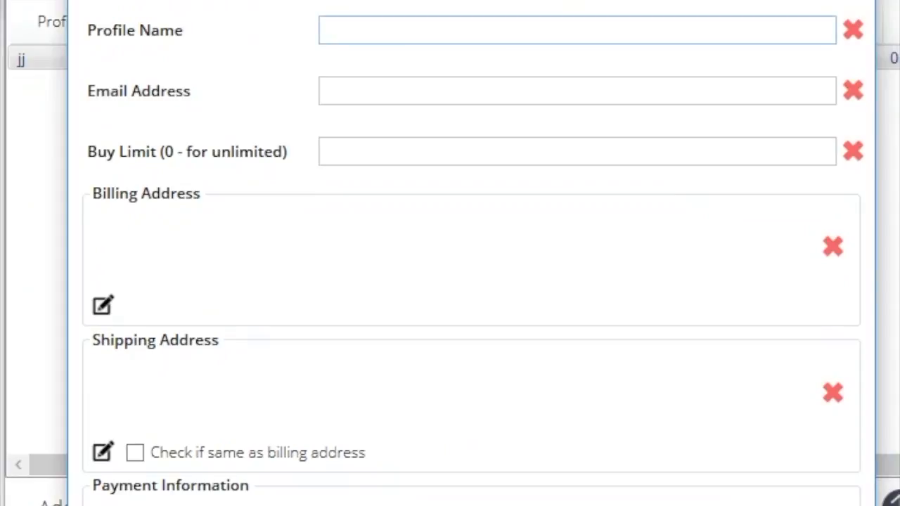
pyautogui.click(577, 151)
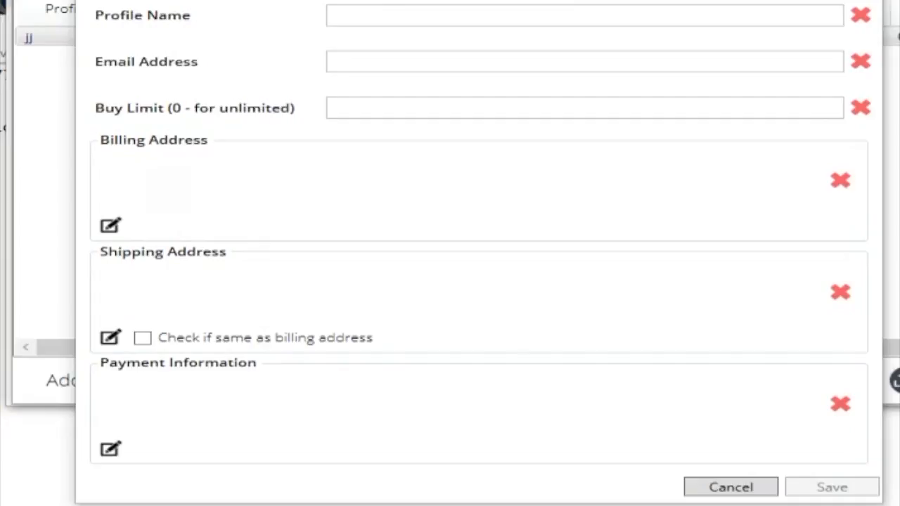
pyautogui.click(585, 107)
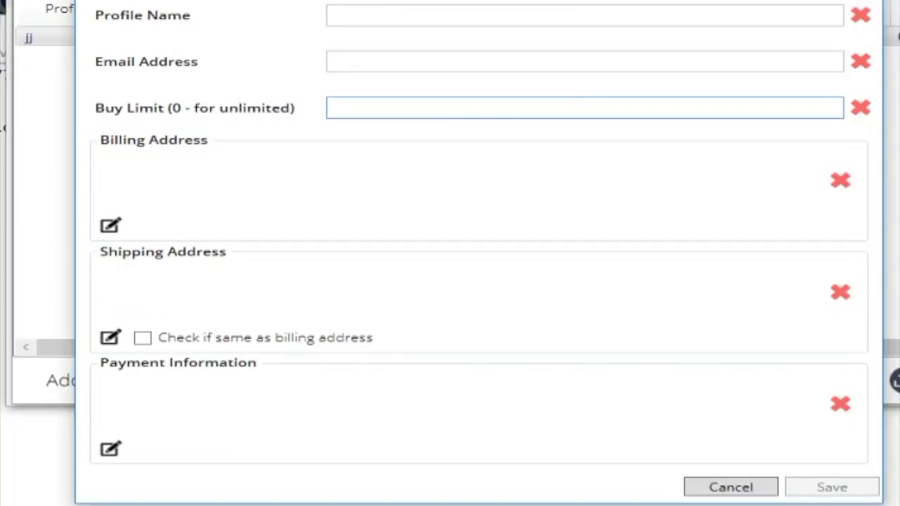
pyautogui.click(111, 224)
pyautogui.moveTo(0, 0); pyautogui.dragTo(483, 29)
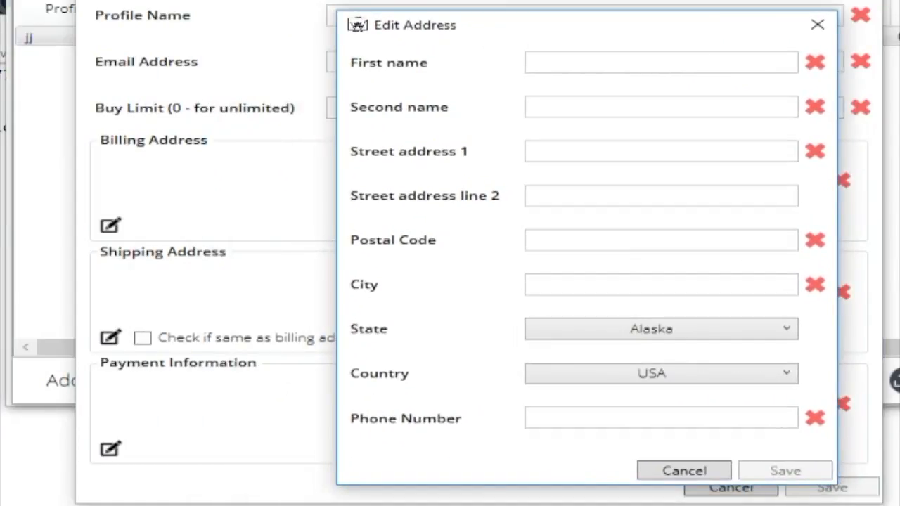
pyautogui.moveTo(587, 32); pyautogui.dragTo(542, 4)
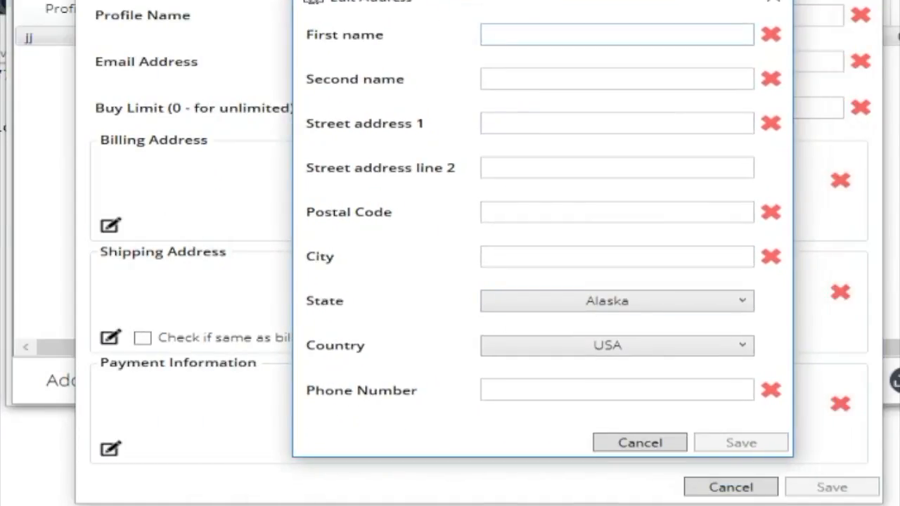
pyautogui.click(773, 2)
pyautogui.click(110, 449)
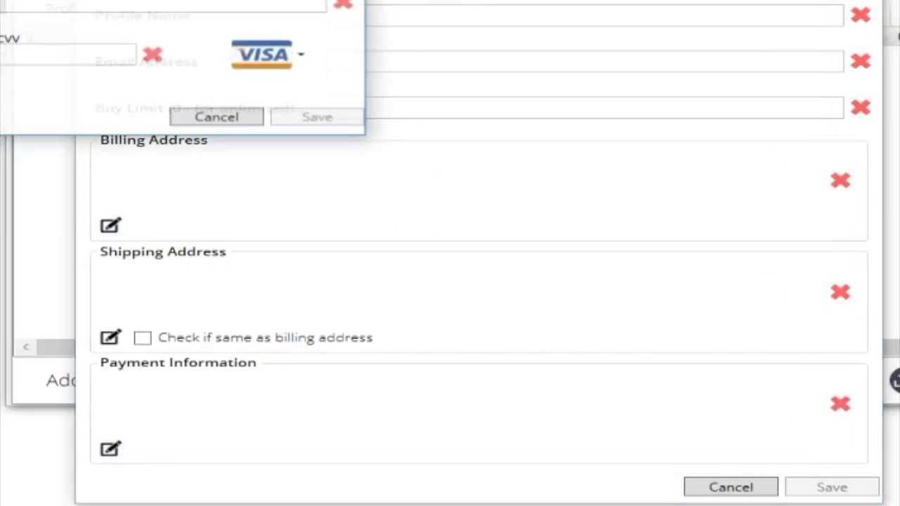
pyautogui.moveTo(45, 0); pyautogui.dragTo(488, 97)
pyautogui.click(474, 139)
pyautogui.click(425, 193)
pyautogui.click(788, 97)
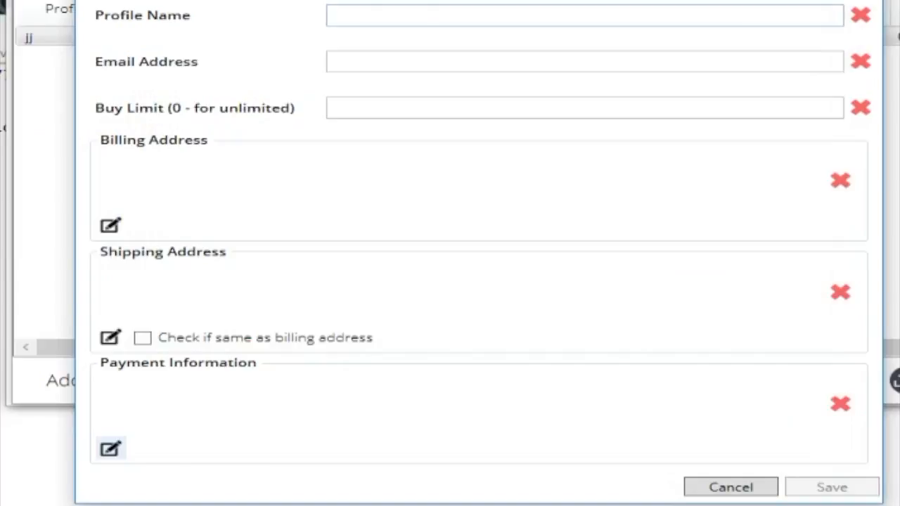
pyautogui.moveTo(704, 0); pyautogui.dragTo(715, 28)
# Step: Close the blank profile form and clone the existing jj checkout profile
pyautogui.click(874, 28)
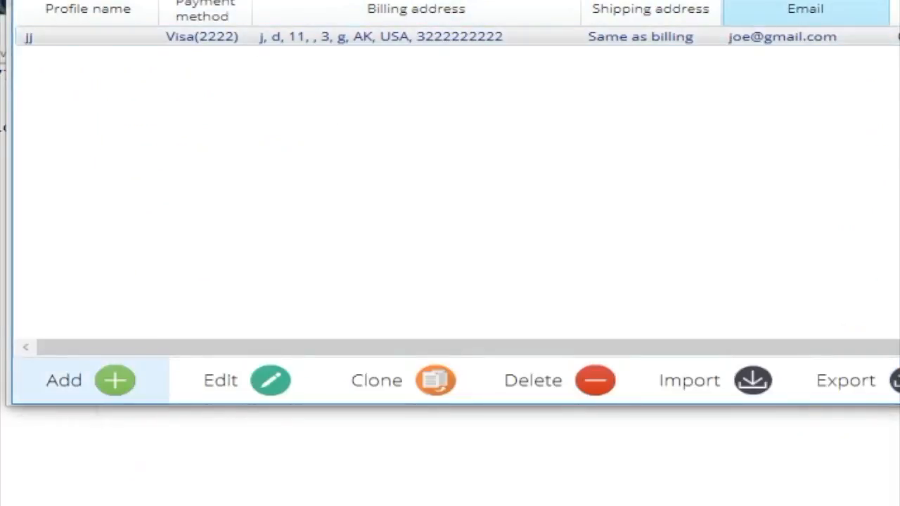
pyautogui.moveTo(716, 0); pyautogui.dragTo(662, 10)
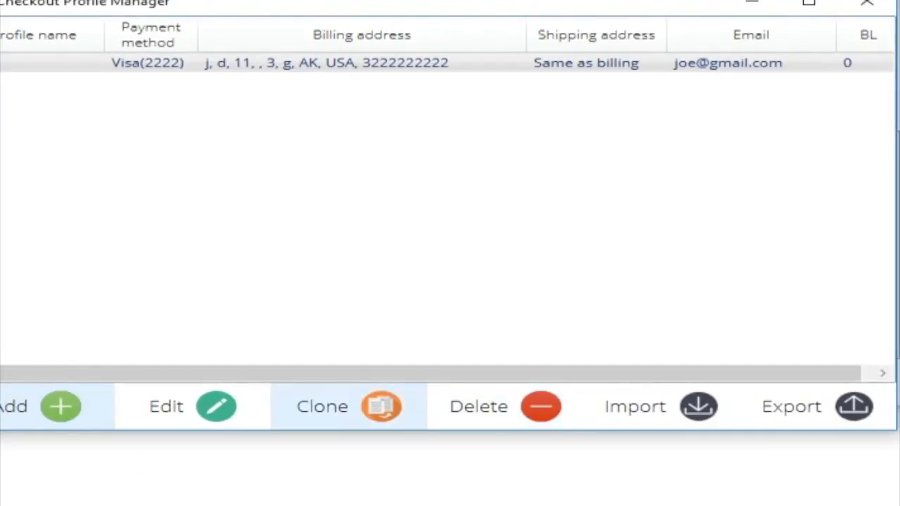
pyautogui.click(348, 407)
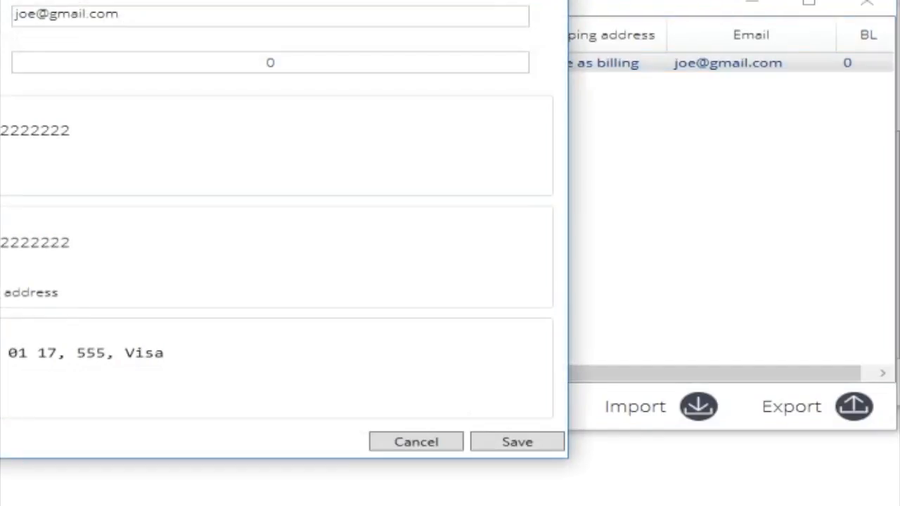
pyautogui.moveTo(0, 0); pyautogui.dragTo(220, 4)
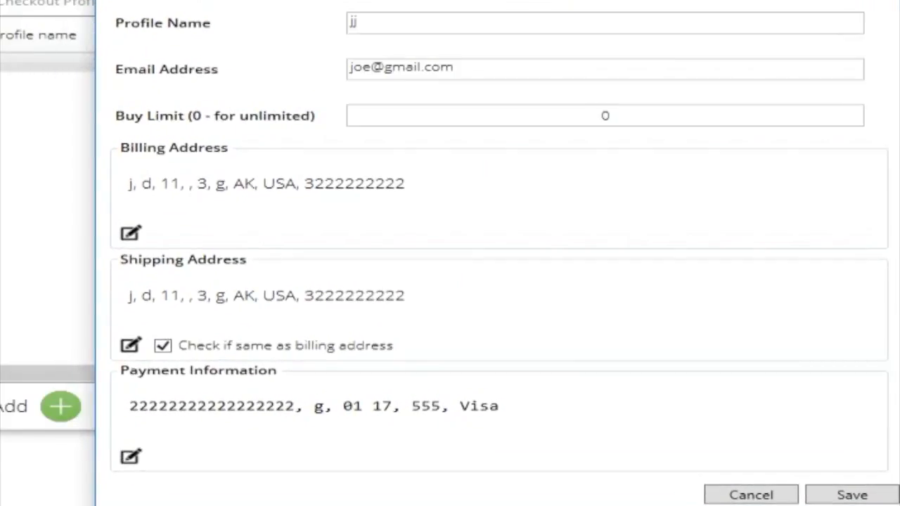
# Step: Rename the clone to jj2 after the duplicate-name warning and save it
pyautogui.click(852, 496)
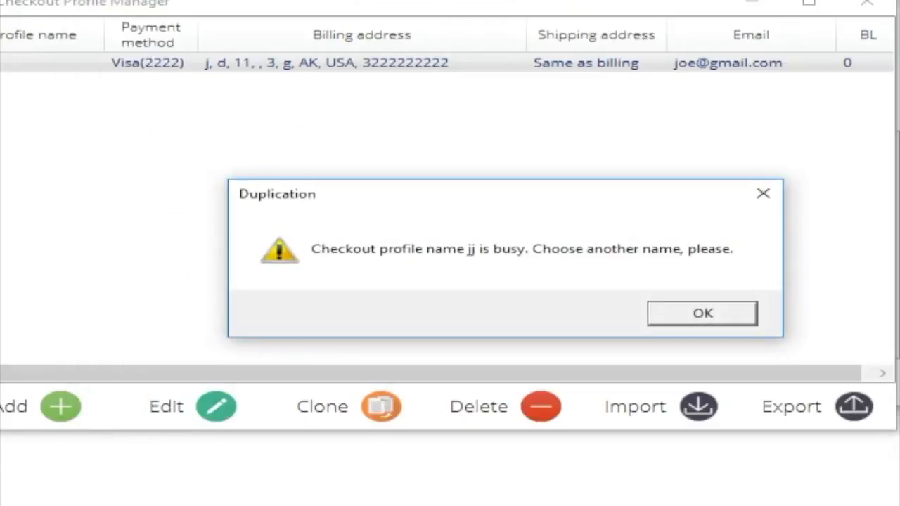
pyautogui.press('Return')
pyautogui.click(55, 1)
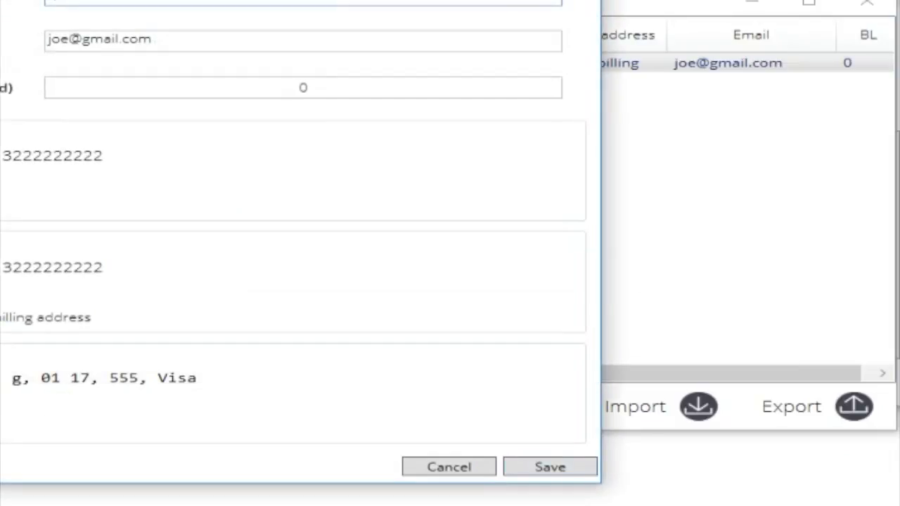
pyautogui.click(550, 467)
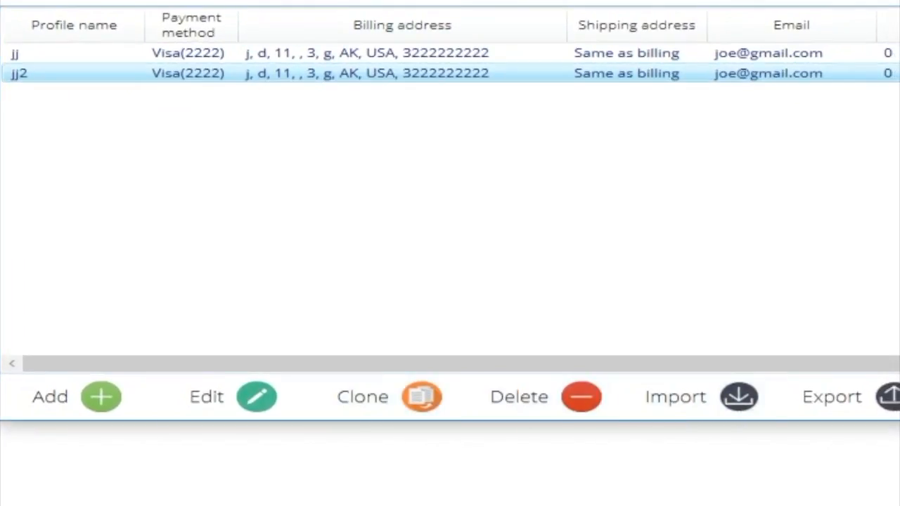
# Step: In the Dot Trick Generator, enter a Gmail address and generate 5 permutations
pyautogui.click(877, 6)
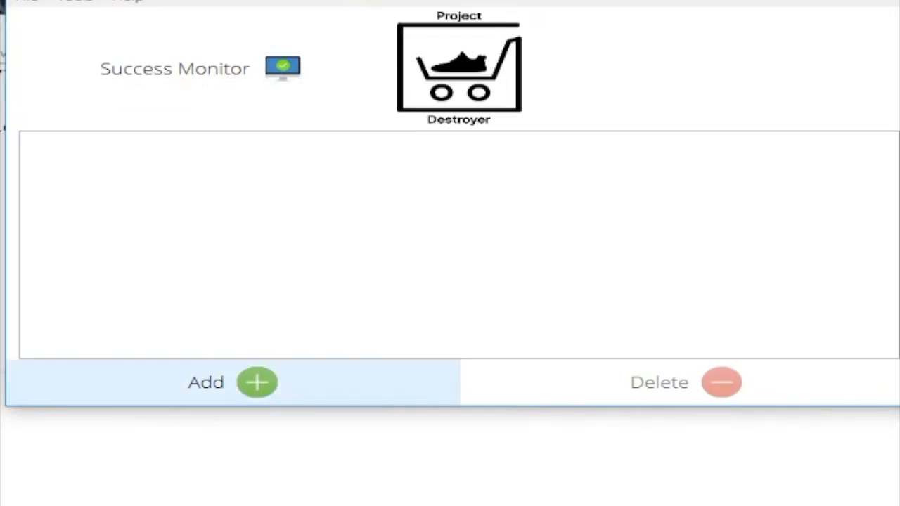
pyautogui.click(76, 2)
pyautogui.click(156, 64)
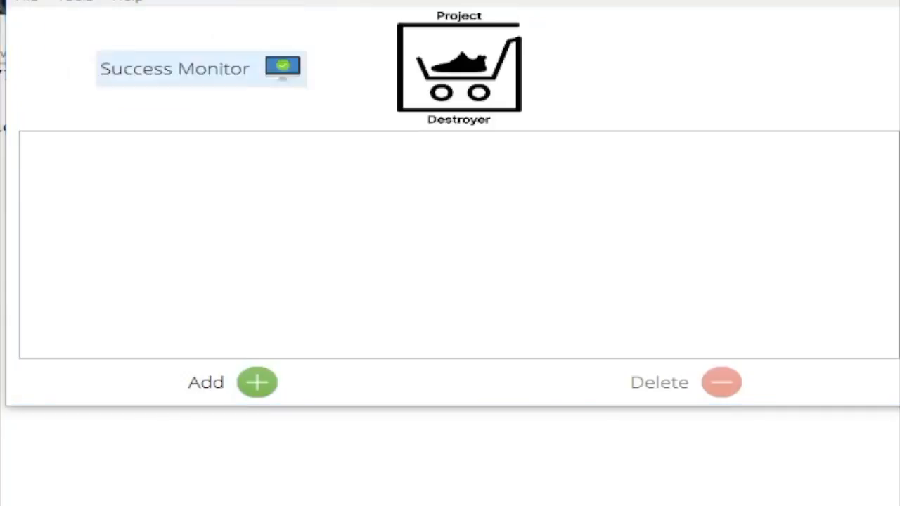
pyautogui.moveTo(71, 0); pyautogui.dragTo(294, 37)
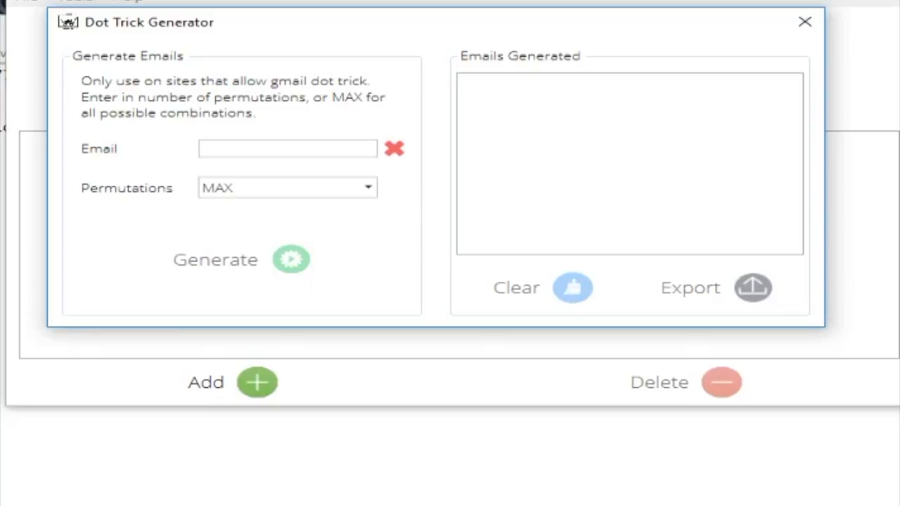
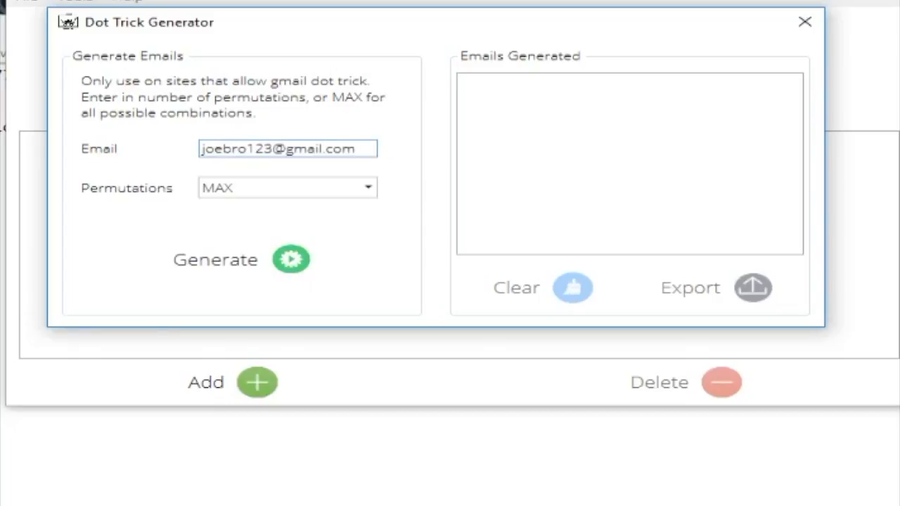
pyautogui.click(368, 187)
pyautogui.click(368, 188)
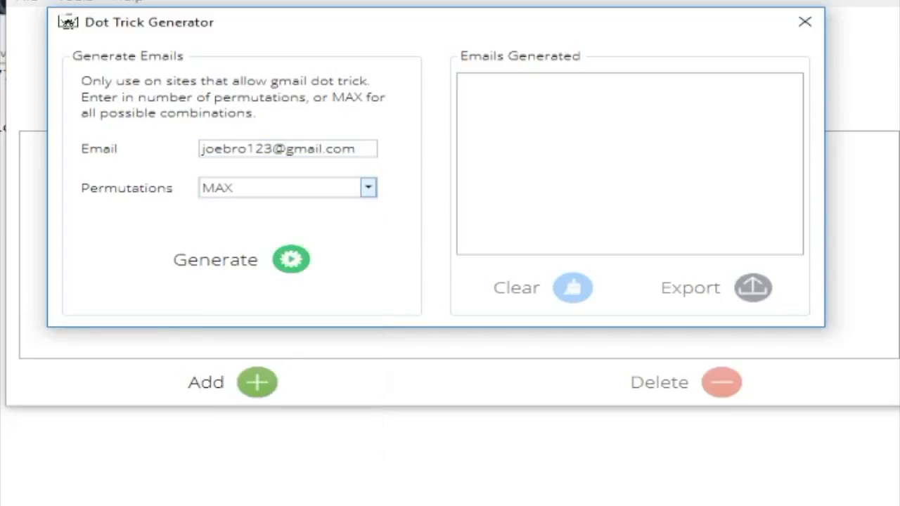
pyautogui.click(241, 259)
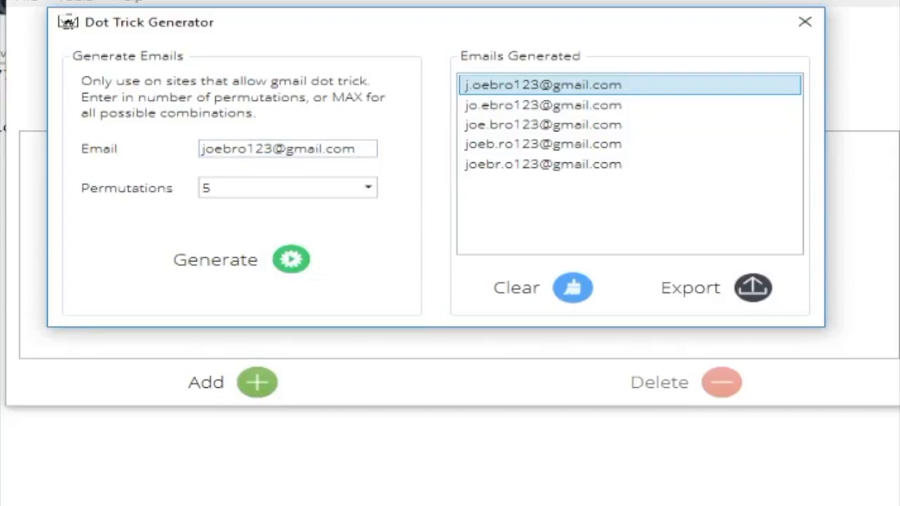
# Step: Review the generated dotted email variants, then close the generator
pyautogui.moveTo(358, 149); pyautogui.dragTo(201, 149)
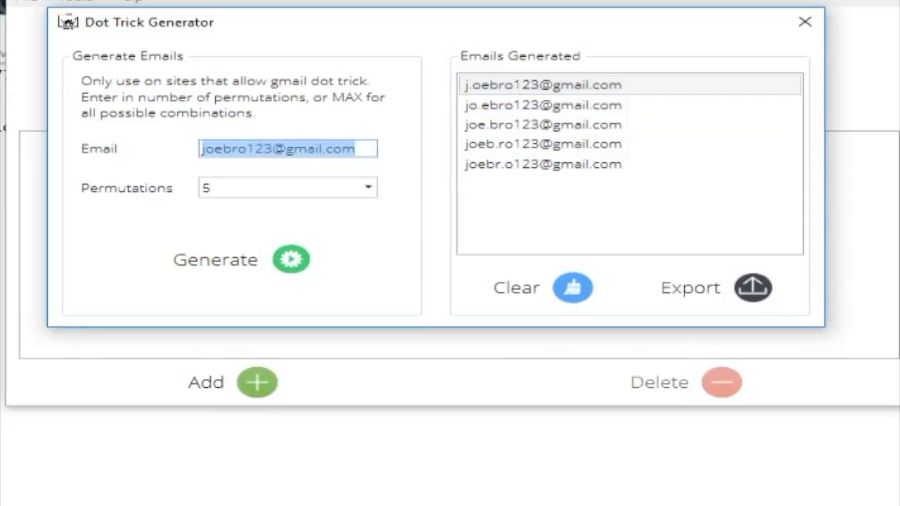
pyautogui.click(543, 124)
pyautogui.click(543, 164)
pyautogui.click(543, 145)
pyautogui.click(542, 124)
pyautogui.click(805, 21)
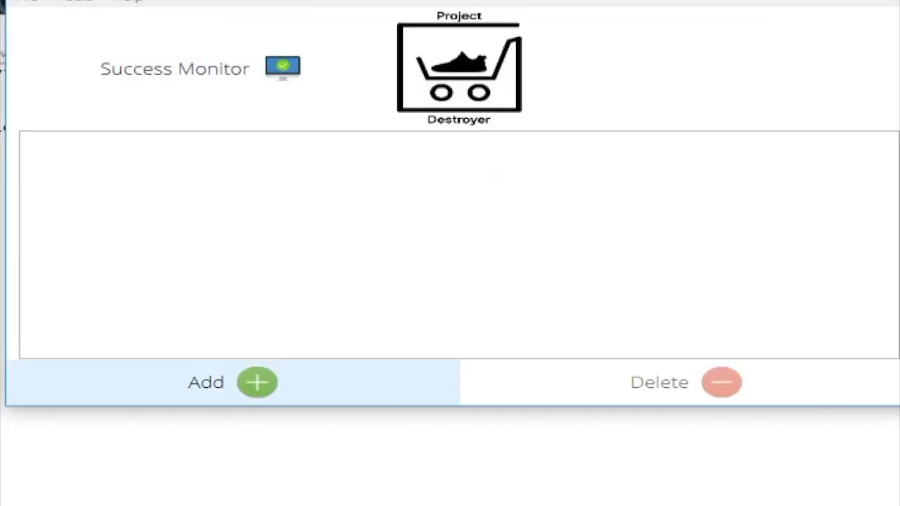
# Step: Open Help > Documentation and scroll the projectdestroyer.com Knowledgebase page in Edge
pyautogui.click(75, 2)
pyautogui.moveTo(128, 2)
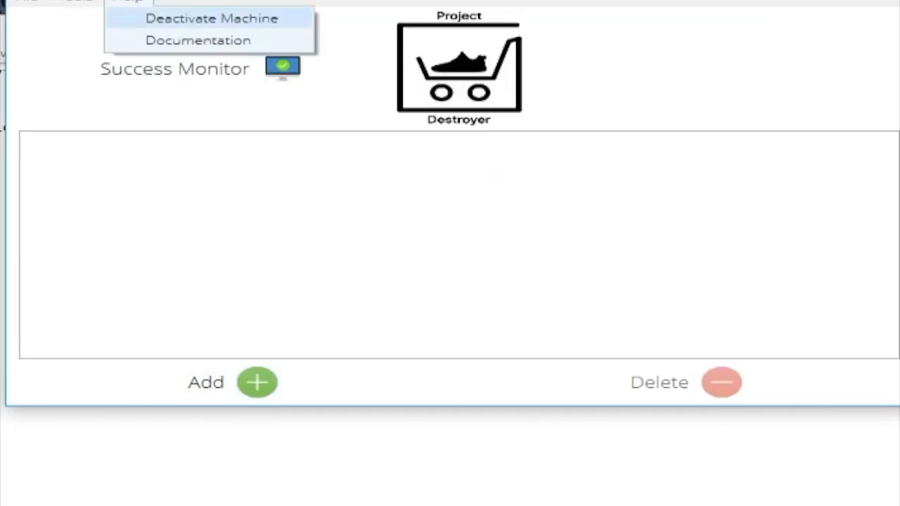
pyautogui.click(198, 41)
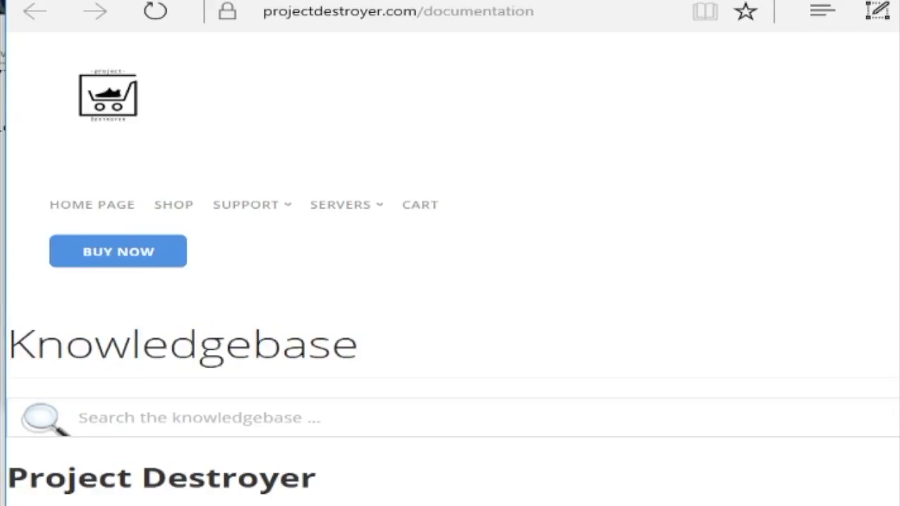
pyautogui.scroll(-4, 450, 317)
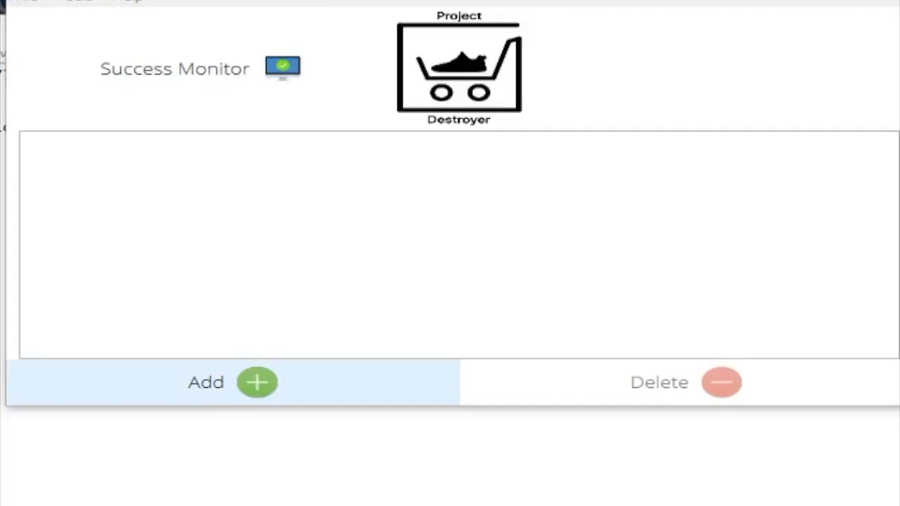
# Step: Add a new release named nmd with Footlocker kept as the site type
pyautogui.click(233, 383)
pyautogui.moveTo(133, 38); pyautogui.dragTo(279, 24)
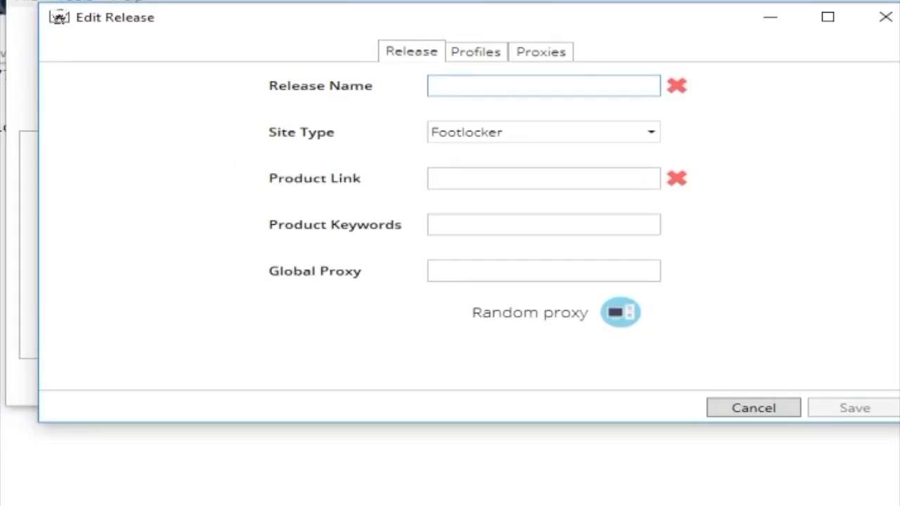
pyautogui.write('nmd')
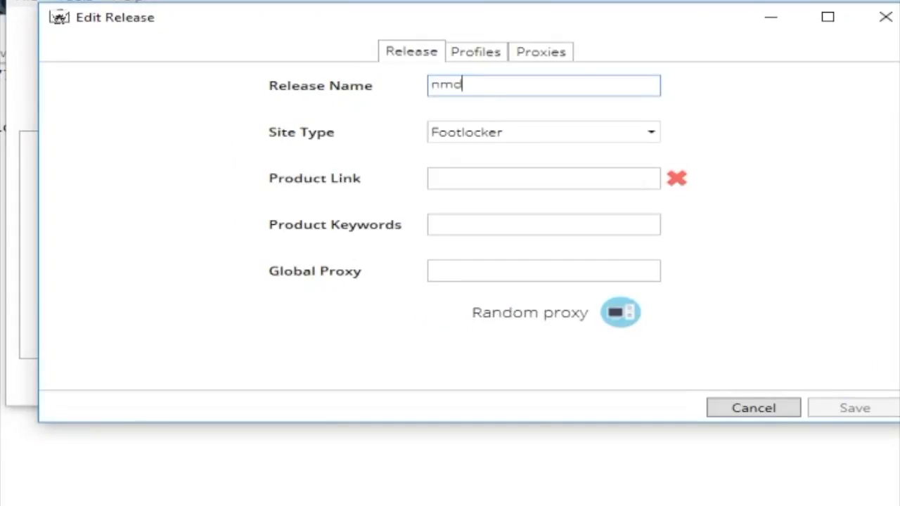
pyautogui.click(651, 132)
pyautogui.click(545, 152)
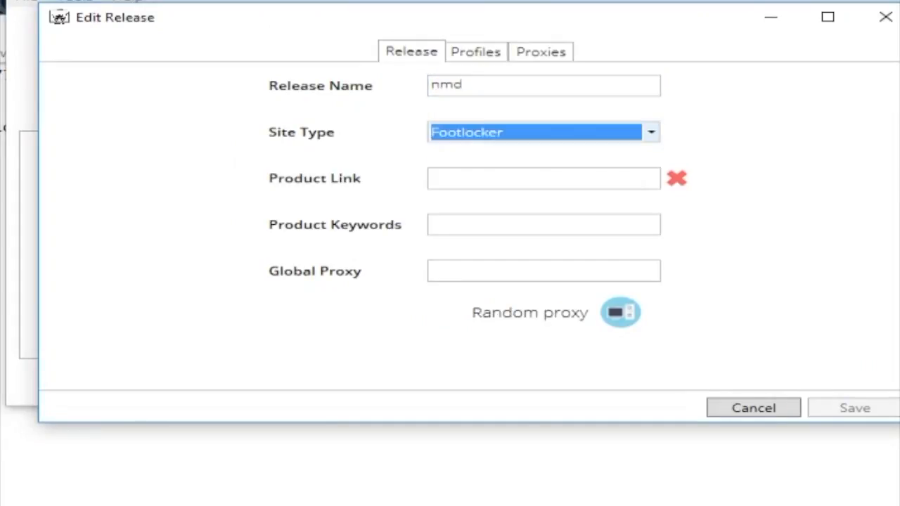
# Step: Copy the Footlocker NMD R1 Primeknit URL from Notepad into Product Link
pyautogui.click(544, 179)
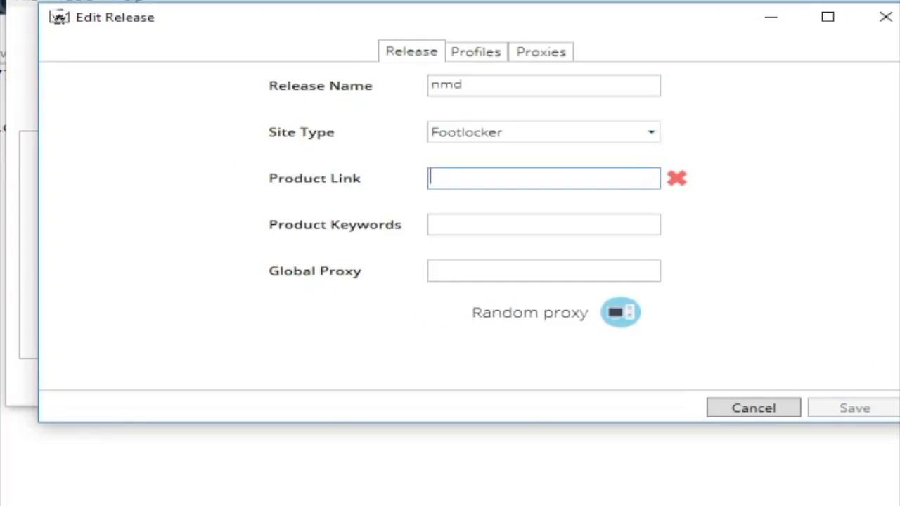
pyautogui.click(125, 460)
pyautogui.doubleClick(124, 127)
pyautogui.click(125, 127)
pyautogui.doubleClick(124, 127)
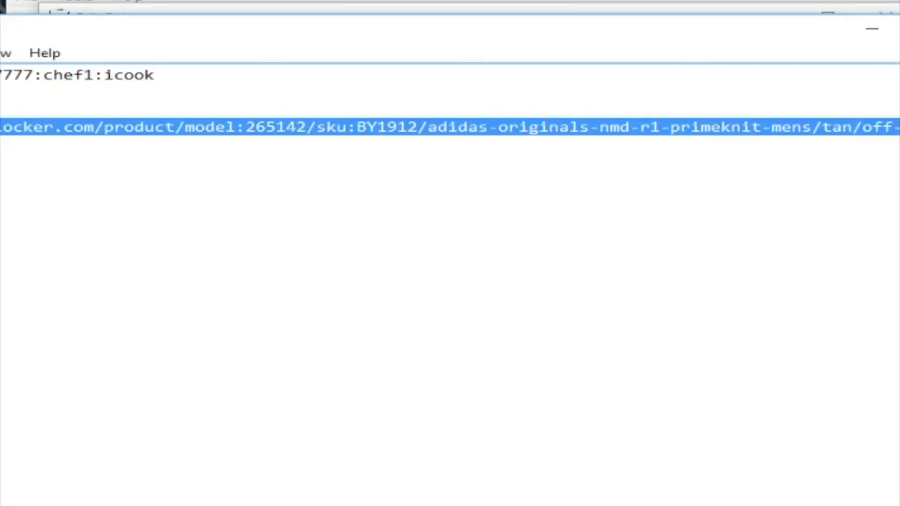
pyautogui.hotkey('ctrl', 'c')
pyautogui.click(58, 13)
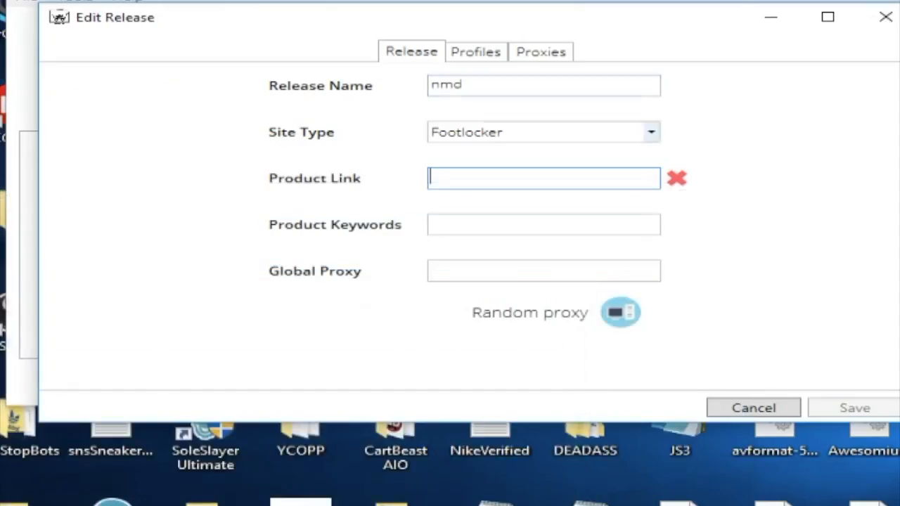
pyautogui.hotkey('ctrl', 'v')
pyautogui.press('Tab')
pyautogui.press('Tab')
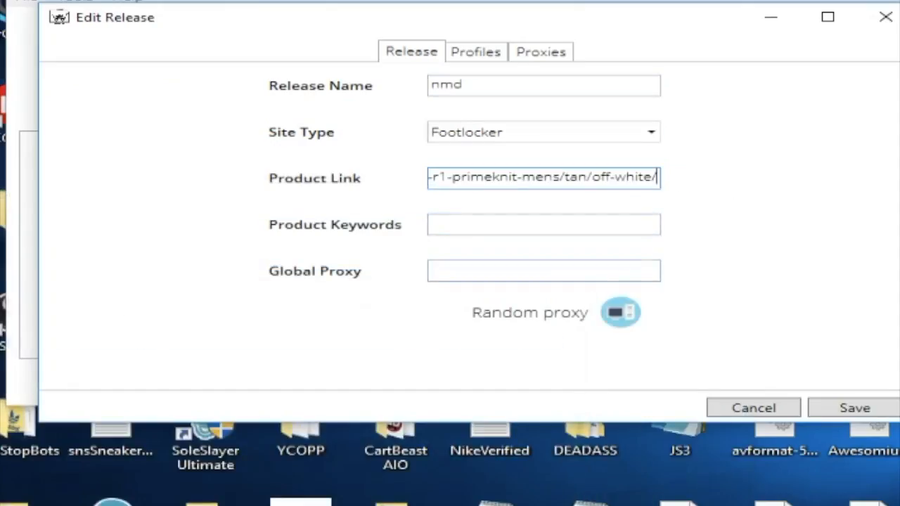
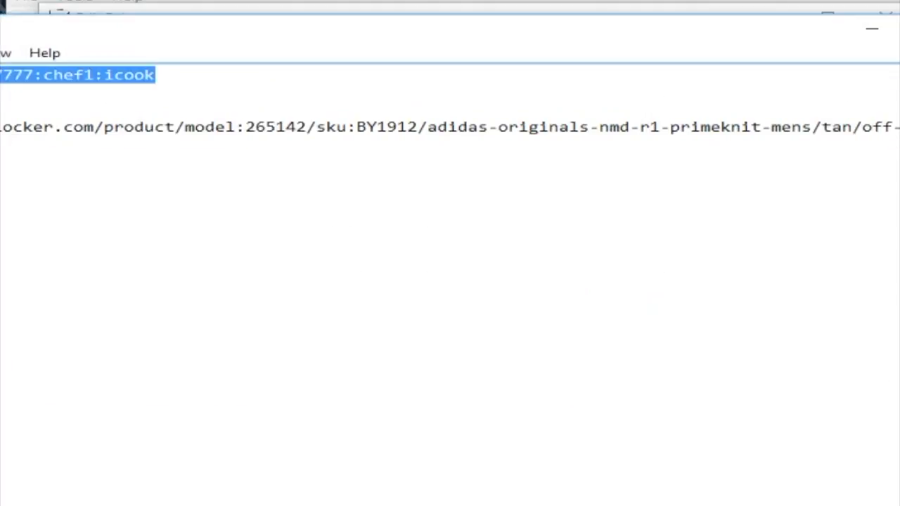
# Step: Paste the proxy line from Notepad into the nmd release's Global Proxy and show its checkout profiles
pyautogui.hotkey('ctrl', 'c')
pyautogui.hotkey('alt', 'Tab')
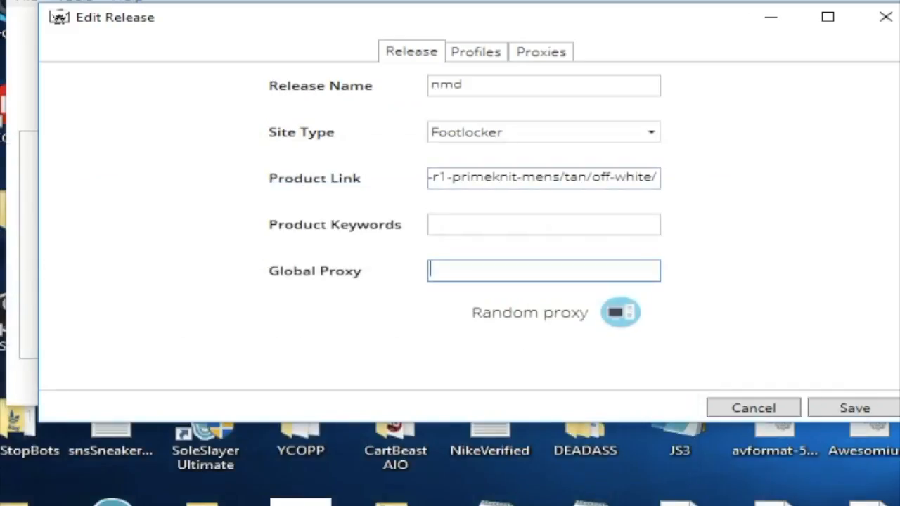
pyautogui.hotkey('ctrl', 'v')
pyautogui.click(476, 52)
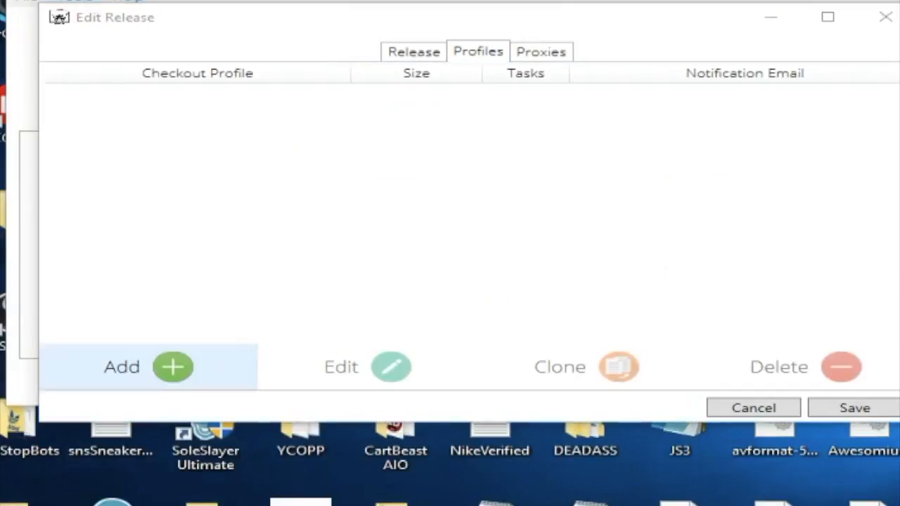
# Step: Add a new checkout profile entry using the saved jj profile
pyautogui.click(144, 367)
pyautogui.moveTo(108, 63); pyautogui.dragTo(366, 56)
pyautogui.click(556, 85)
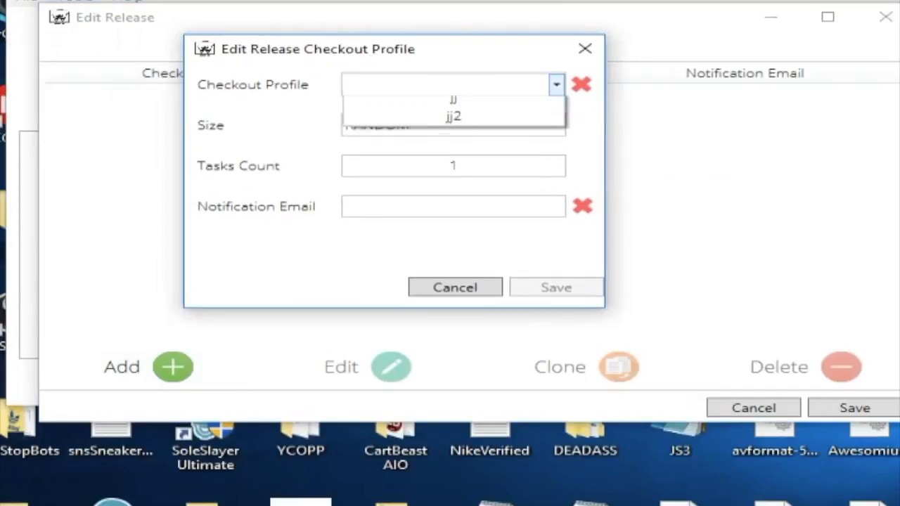
pyautogui.click(454, 108)
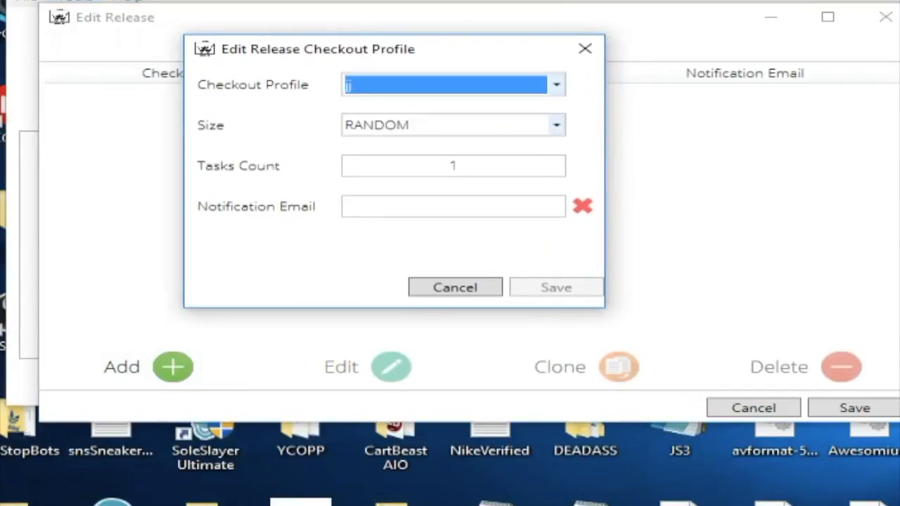
pyautogui.click(556, 125)
pyautogui.scroll(-8, 492, 176)
pyautogui.scroll(8, 443, 323)
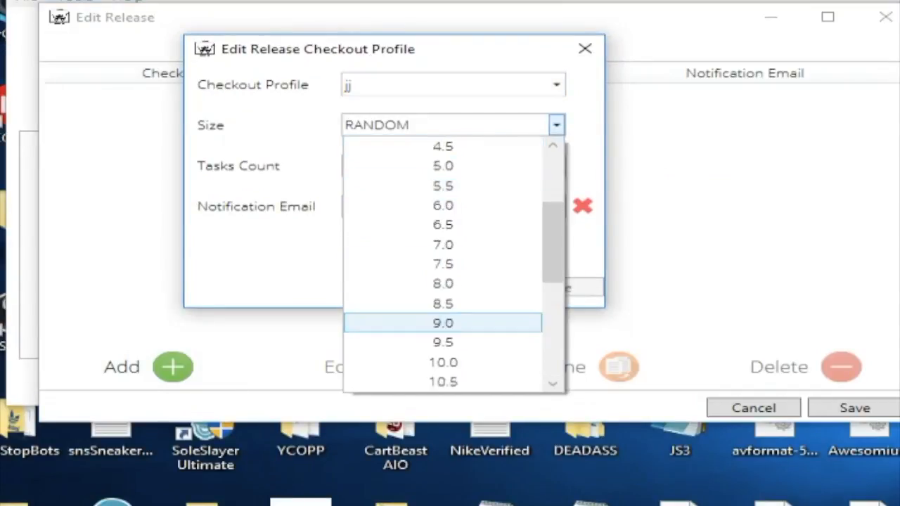
# Step: Set the profile's shoe size to 10.0 and Tasks Count to 1
pyautogui.click(443, 146)
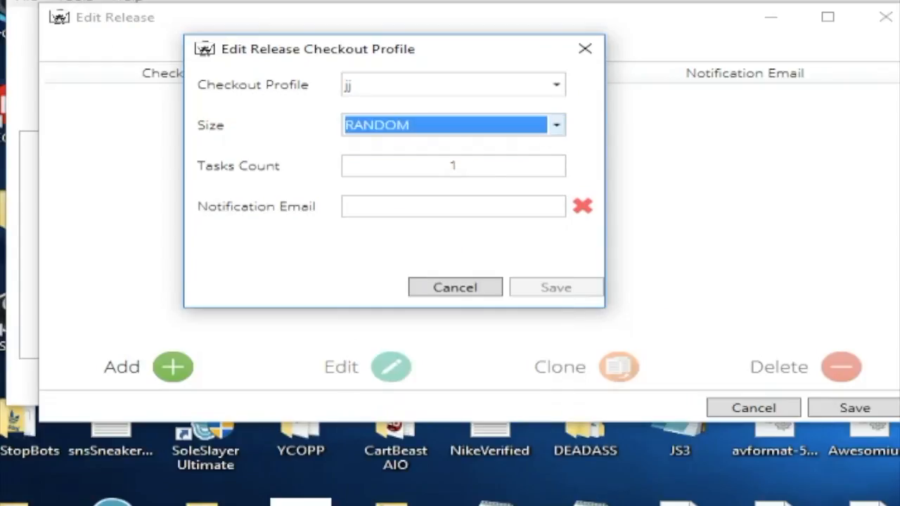
pyautogui.click(556, 126)
pyautogui.scroll(-5, 443, 264)
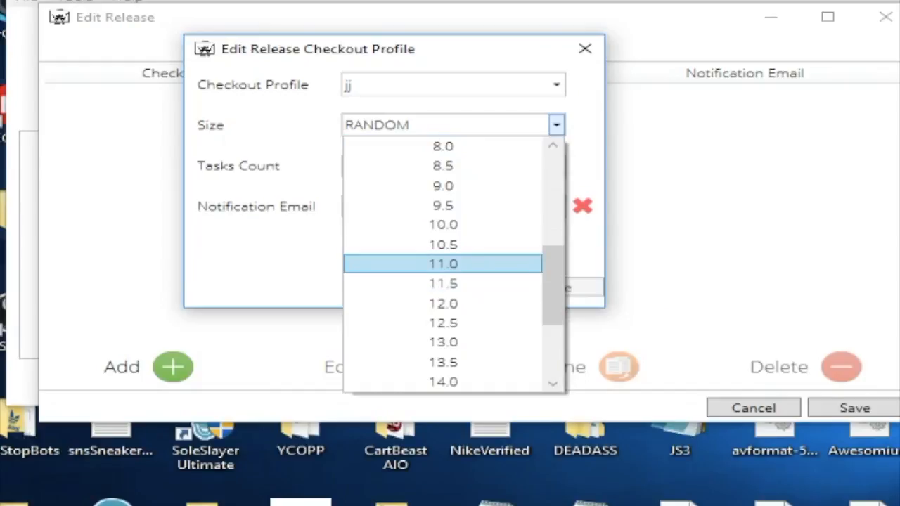
pyautogui.click(443, 224)
pyautogui.press('Tab')
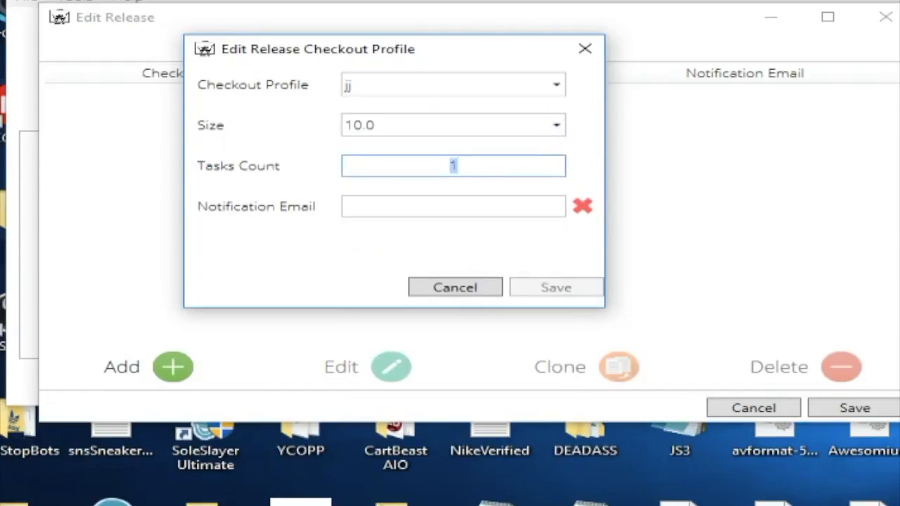
pyautogui.write('1')
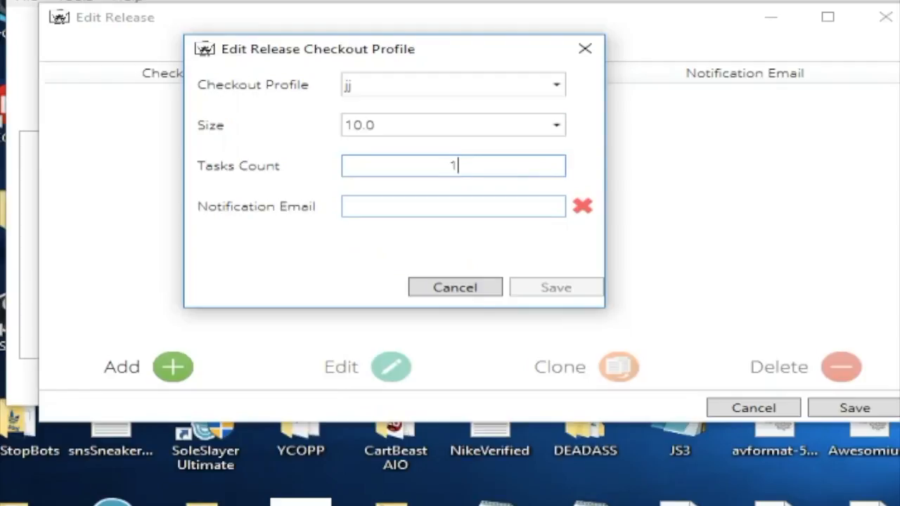
# Step: Enter the notification e-mail address and save the jj checkout profile
pyautogui.click(454, 206)
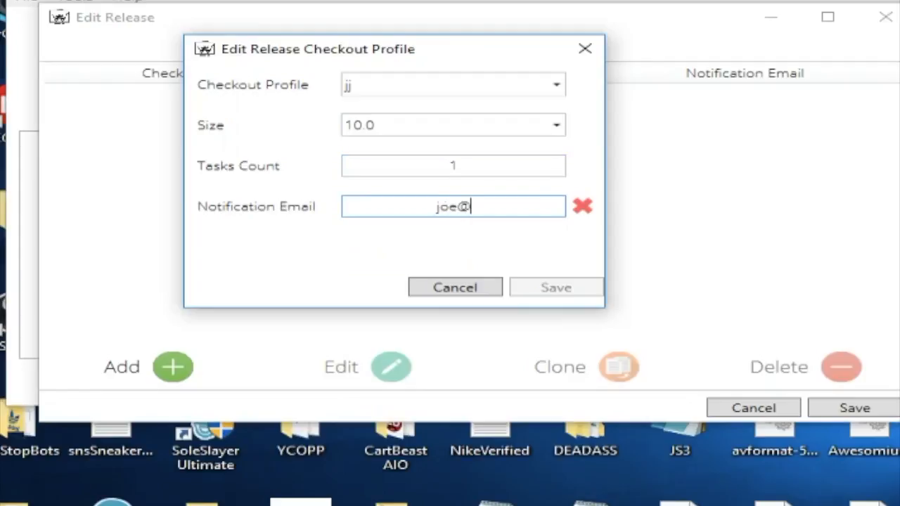
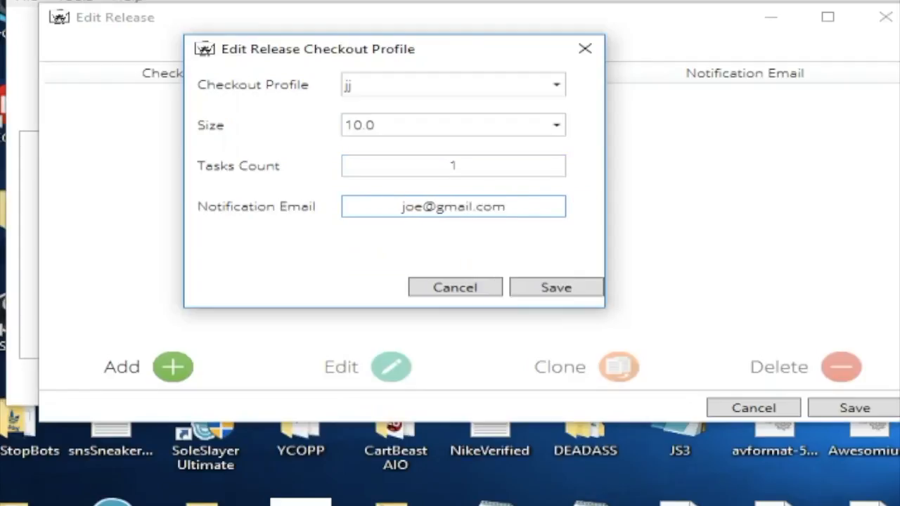
pyautogui.click(556, 287)
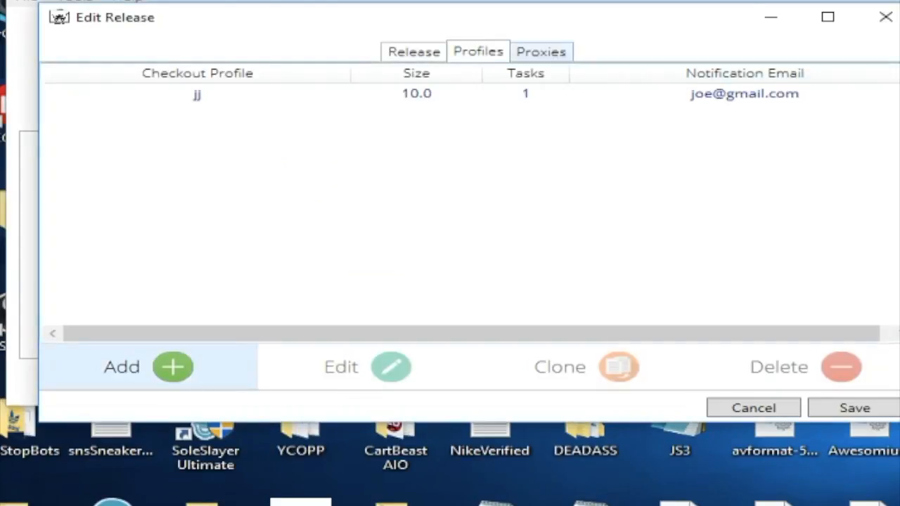
pyautogui.click(541, 52)
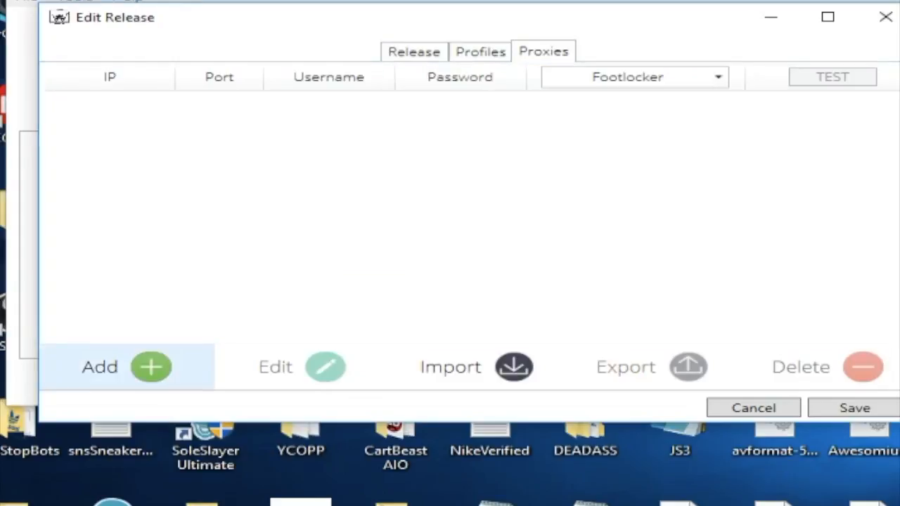
# Step: Add proxy 35.185.228.202 on port 47777 with its username and password
pyautogui.click(151, 366)
pyautogui.click(540, 88)
pyautogui.hotkey('ctrl', 'v')
pyautogui.moveTo(558, 90)
pyautogui.mouseDown()
pyautogui.moveTo(520, 86)
pyautogui.moveTo(547, 86)
pyautogui.mouseUp()
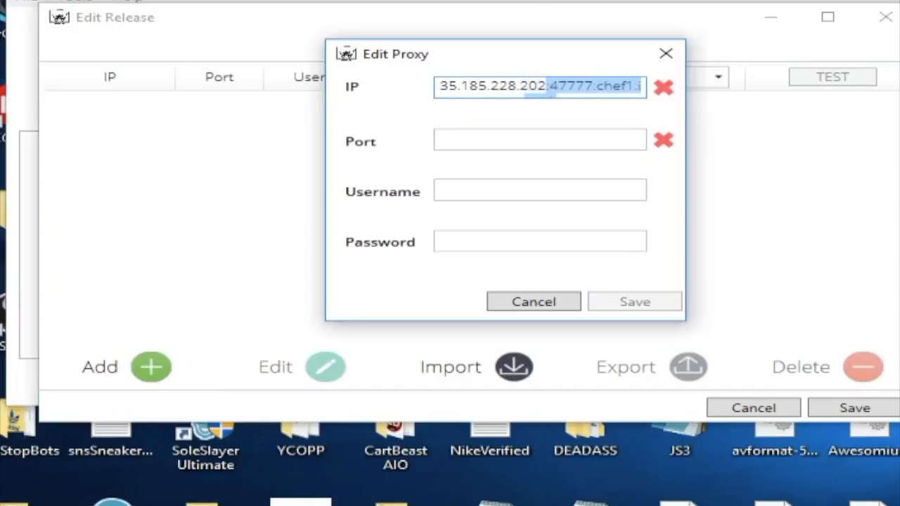
pyautogui.press('BackSpace')
pyautogui.press('Tab')
pyautogui.press('Tab')
pyautogui.press('Tab')
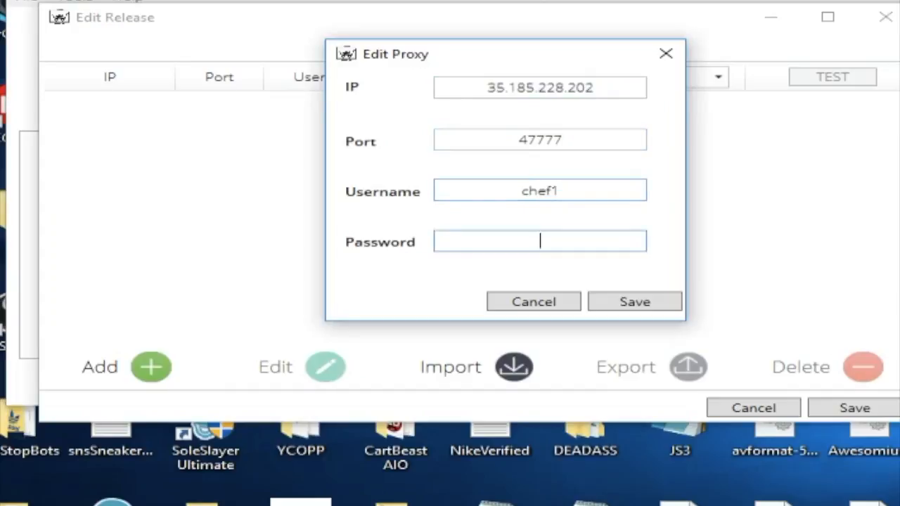
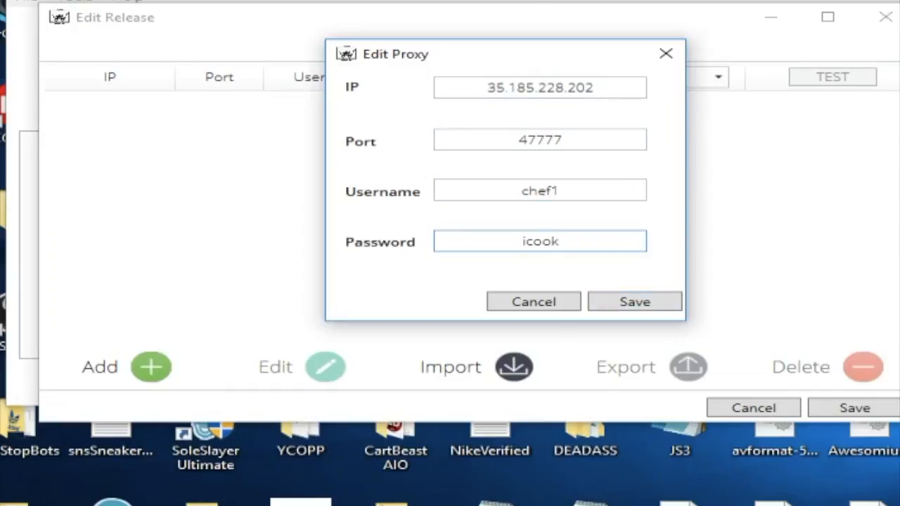
pyautogui.press('Return')
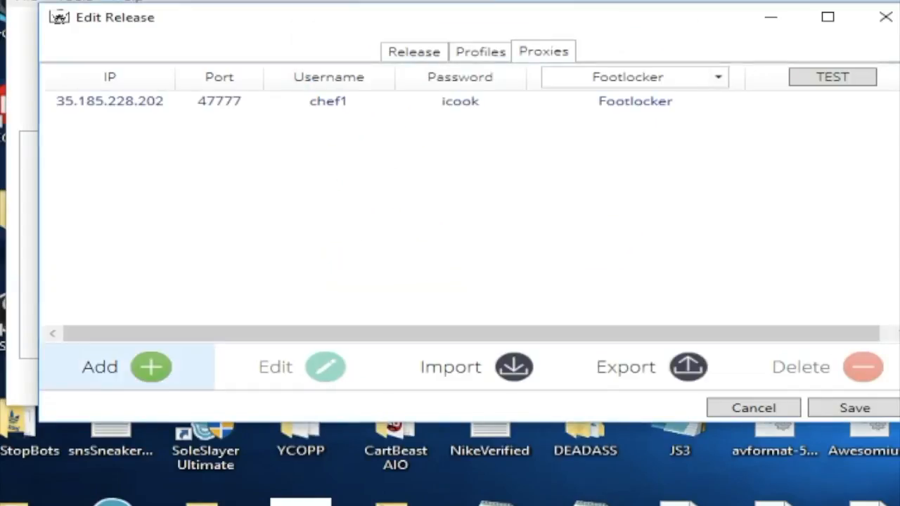
# Step: Test the proxy against Footlocker (passes at 1034 ms) and close the release editor
pyautogui.click(832, 77)
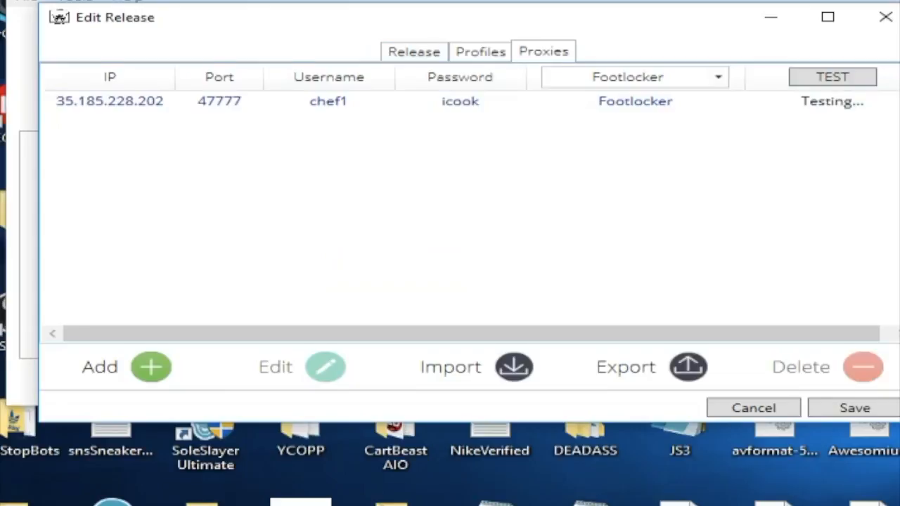
pyautogui.moveTo(365, 24); pyautogui.dragTo(339, 12)
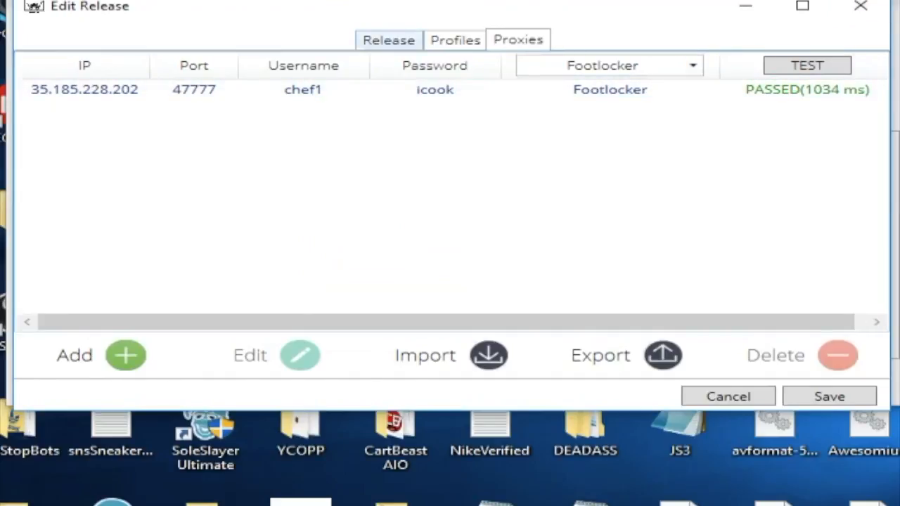
pyautogui.click(389, 40)
pyautogui.click(830, 396)
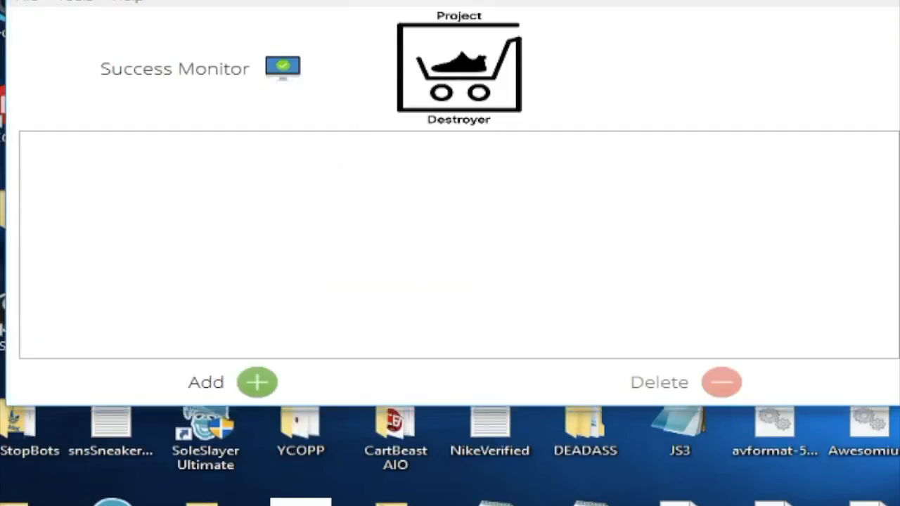
# Step: Untick Stop Manually in the nmd release's scheduler, close it, and start the release
pyautogui.click(450, 182)
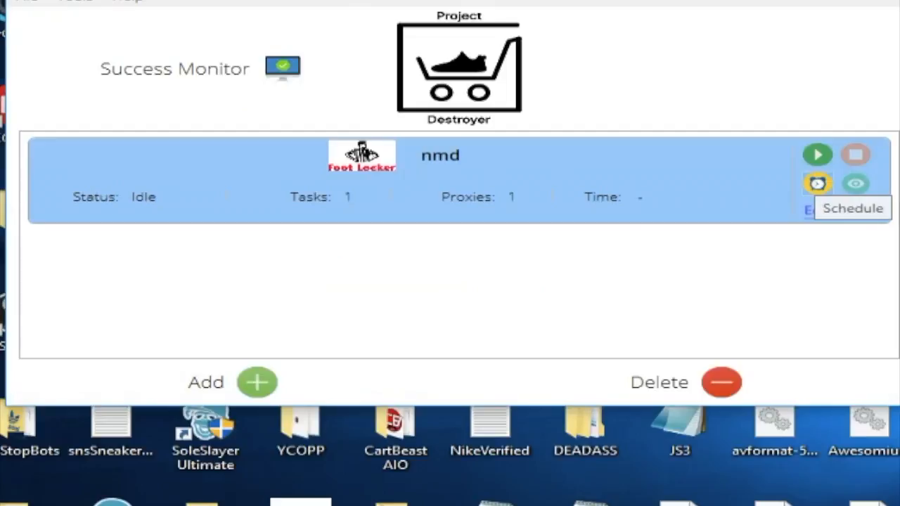
pyautogui.click(817, 184)
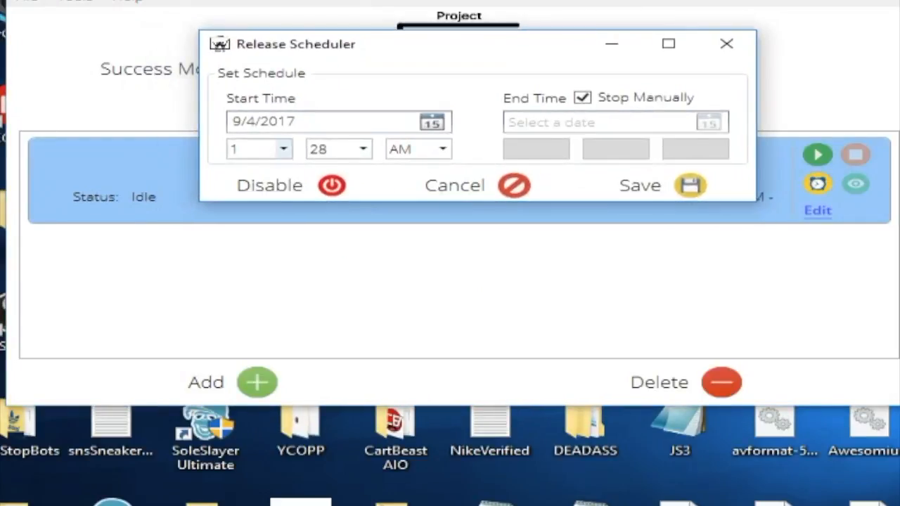
pyautogui.click(583, 98)
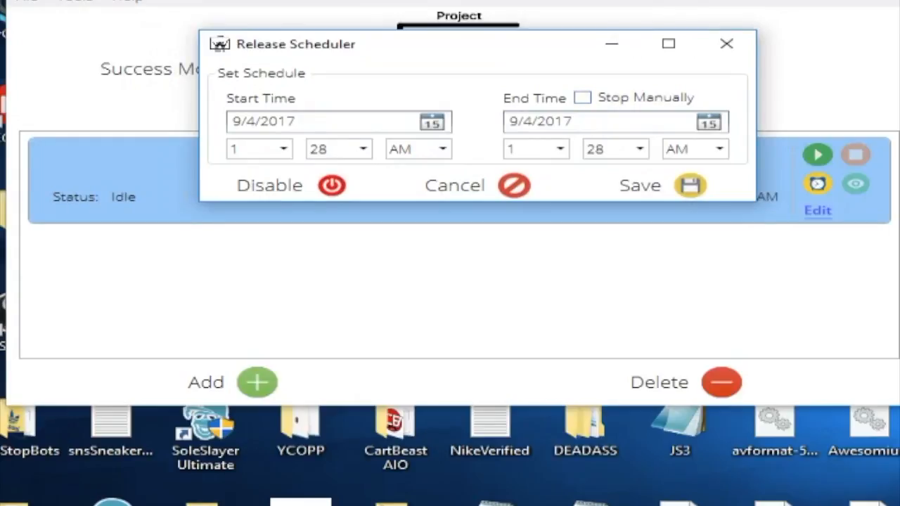
pyautogui.click(726, 43)
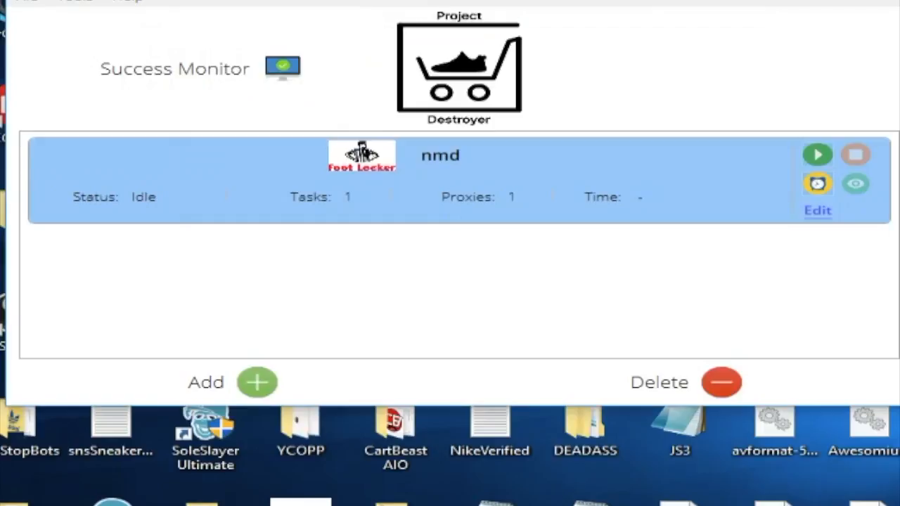
pyautogui.click(817, 155)
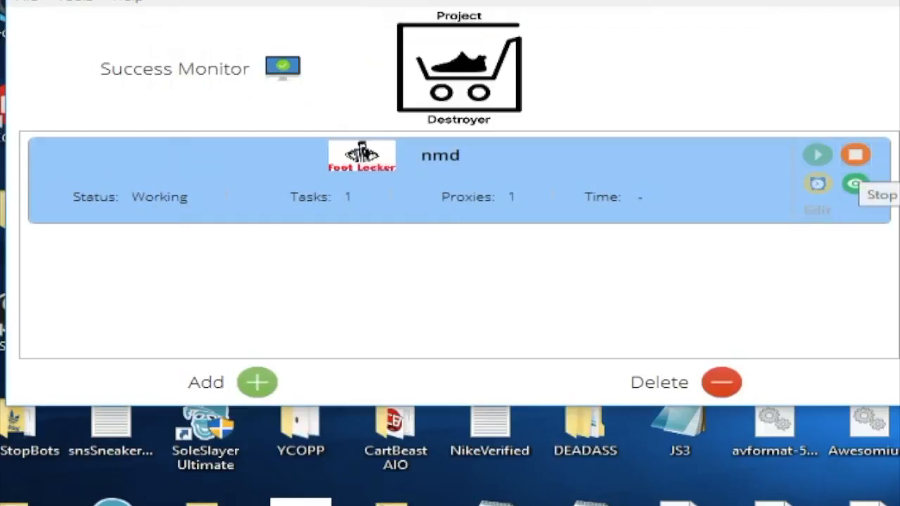
pyautogui.click(856, 184)
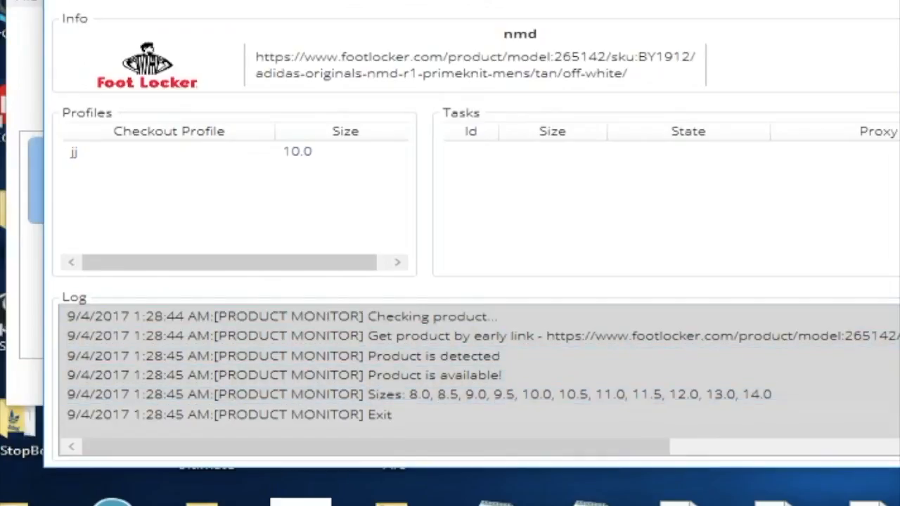
pyautogui.doubleClick(176, 152)
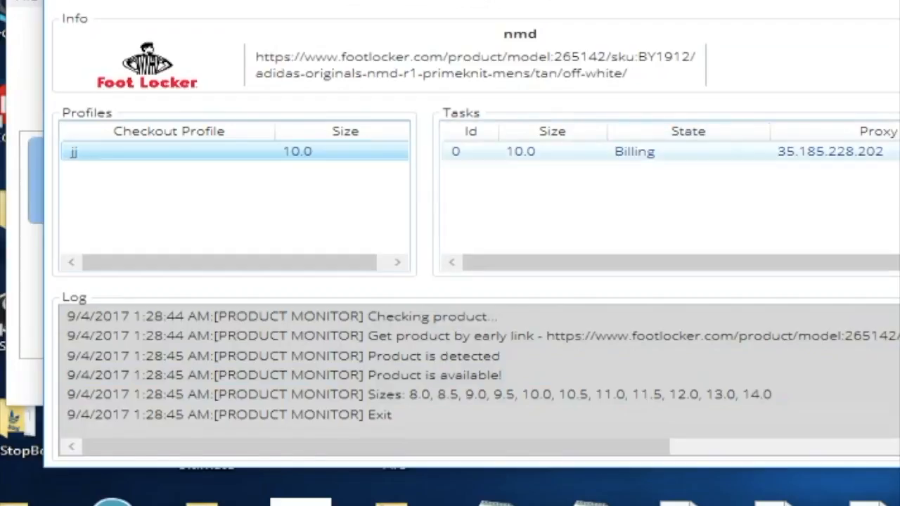
pyautogui.click(688, 152)
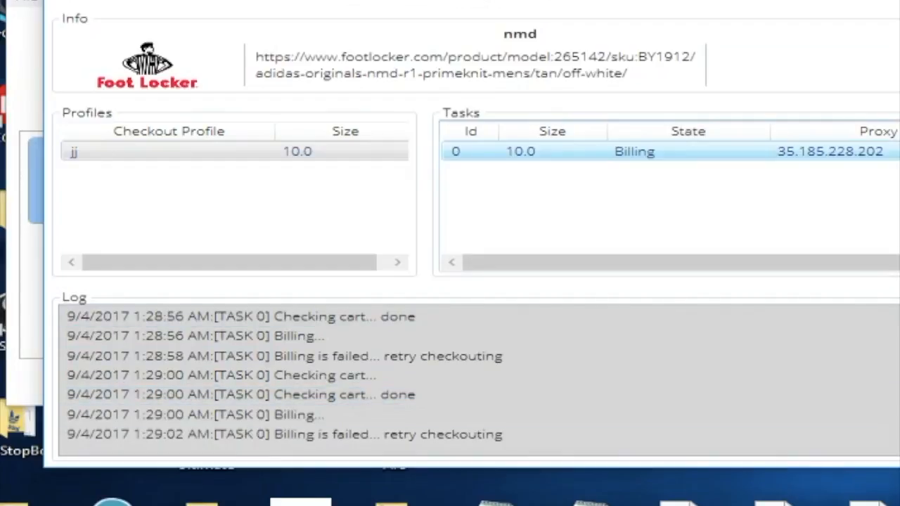
pyautogui.scroll(8, 281, 415)
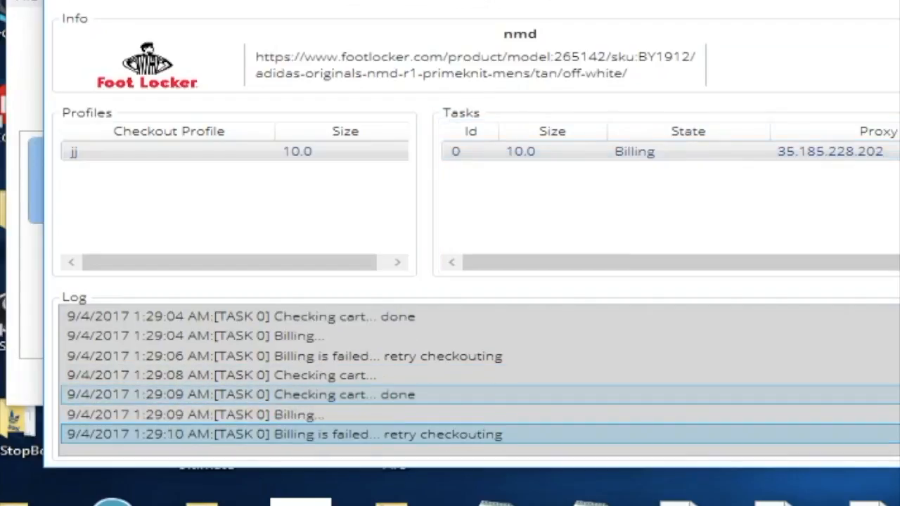
pyautogui.moveTo(450, 10); pyautogui.dragTo(422, 0)
pyautogui.scroll(10, 465, 386)
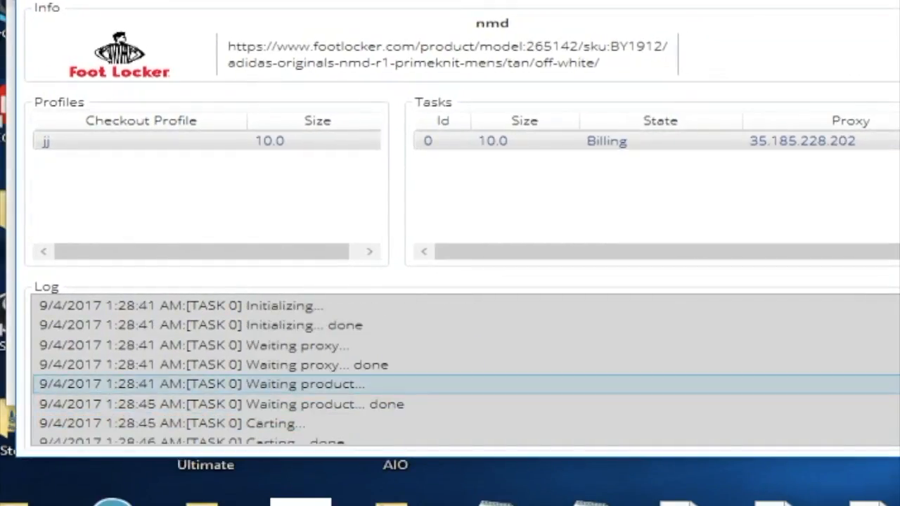
pyautogui.scroll(10, 464, 385)
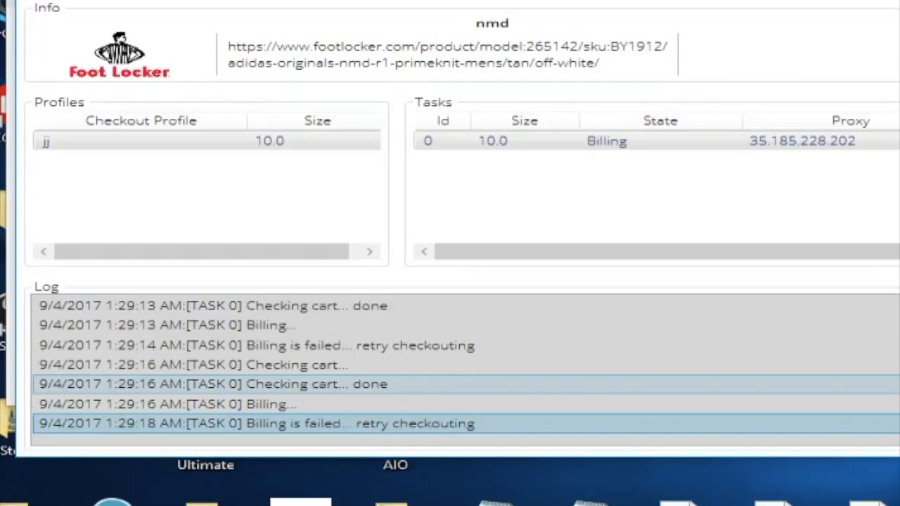
pyautogui.moveTo(563, 0); pyautogui.dragTo(467, 9)
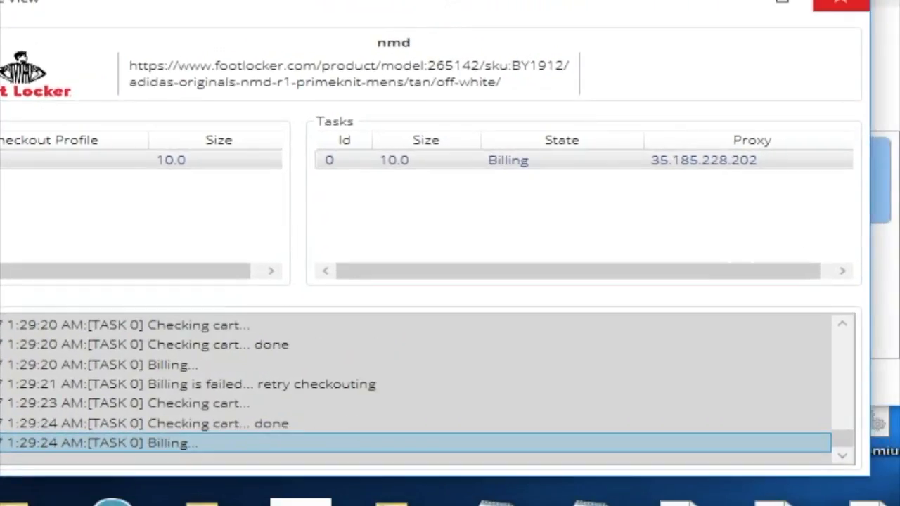
pyautogui.click(841, 2)
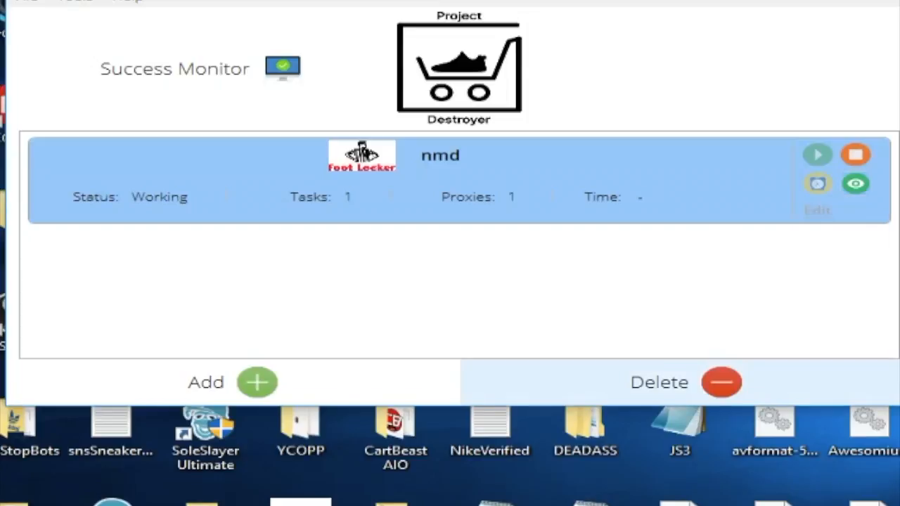
# Step: Save the project as nmd1.pdp in Documents
pyautogui.click(75, 2)
pyautogui.moveTo(27, 2)
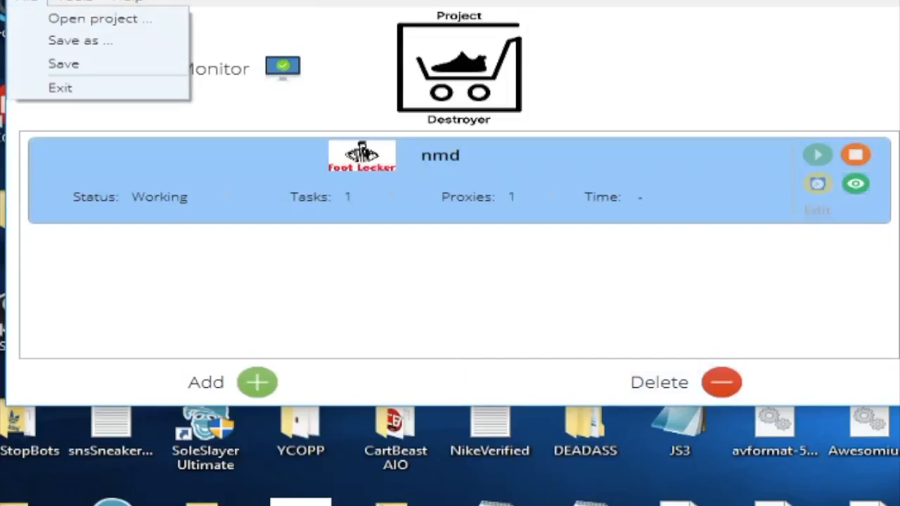
pyautogui.click(79, 40)
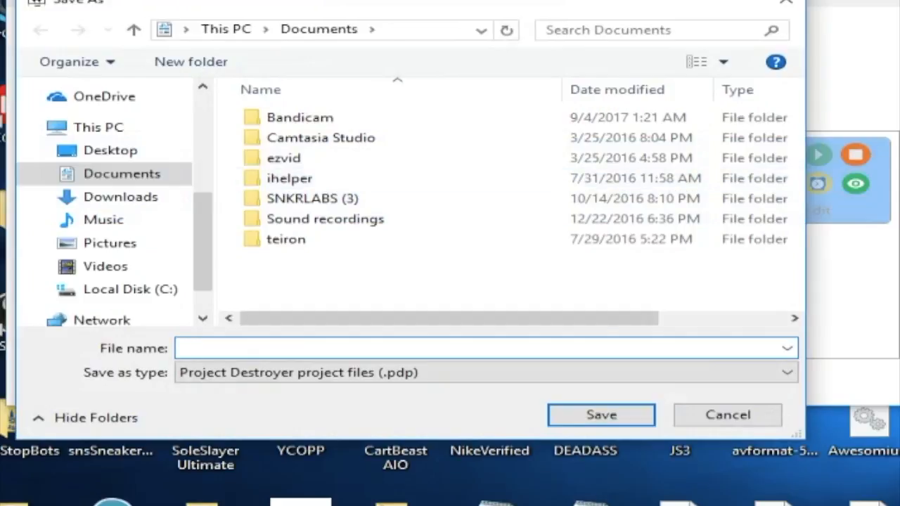
pyautogui.write('nmd1')
pyautogui.press('Return')
# Step: Delete the nmd release, reopen nmd1.pdp to verify it, then delete the release again
pyautogui.click(703, 382)
pyautogui.click(26, 2)
pyautogui.click(99, 19)
pyautogui.click(301, 259)
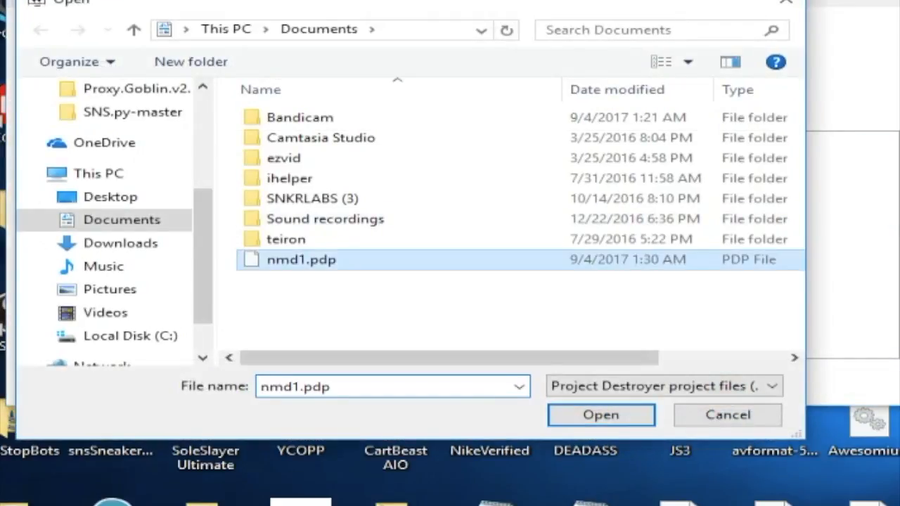
pyautogui.click(601, 415)
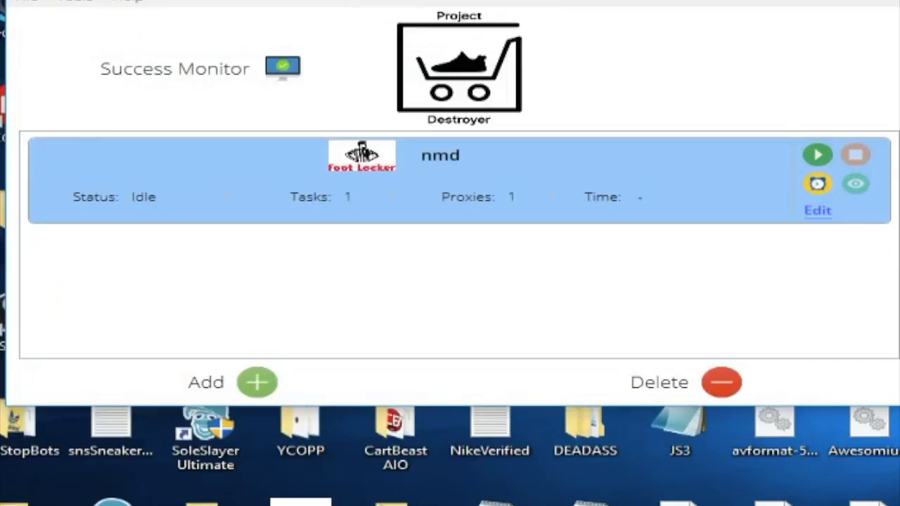
pyautogui.click(703, 383)
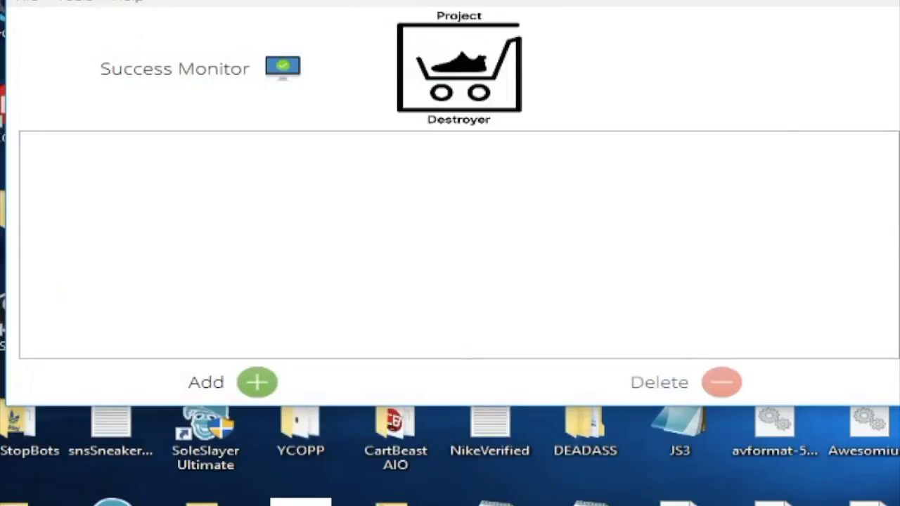
pyautogui.moveTo(361, 0); pyautogui.dragTo(357, 1)
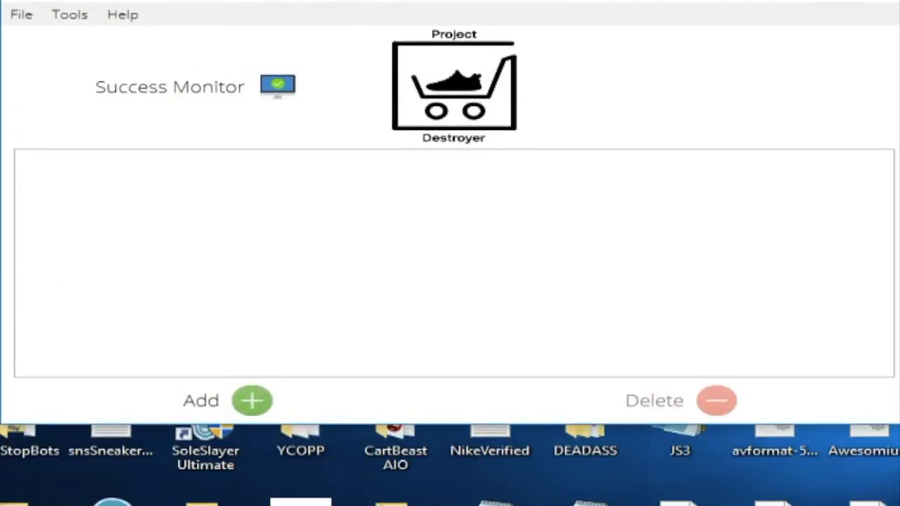